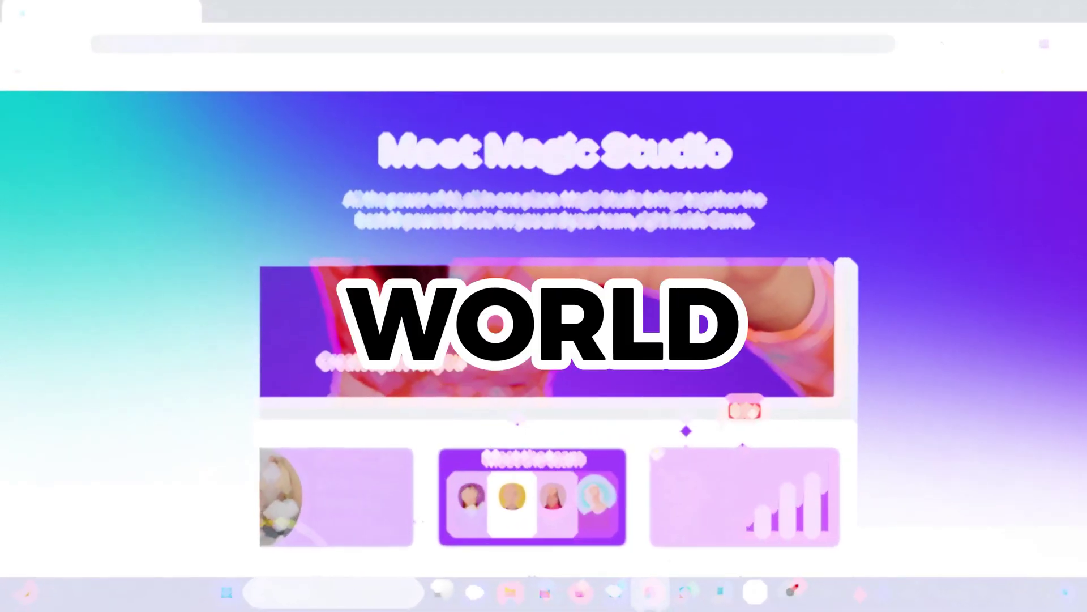
Open the Magic Media app from the Apps directory and choose to use it in a new design
scroll(543, 329, "down", 4)
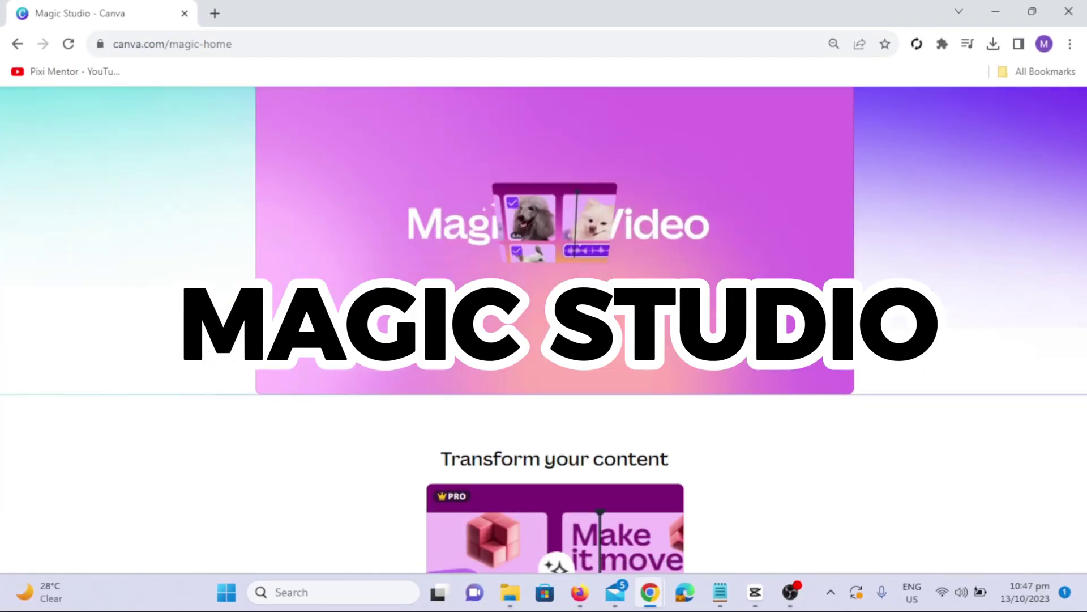
scroll(544, 329, "down", 7)
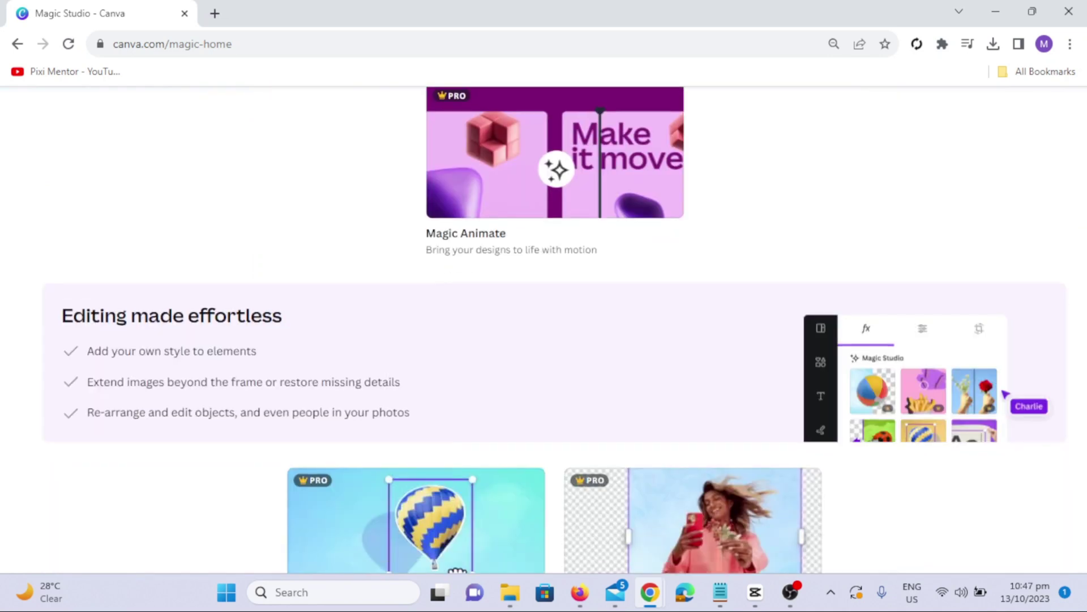
scroll(825, 414, "down", 3)
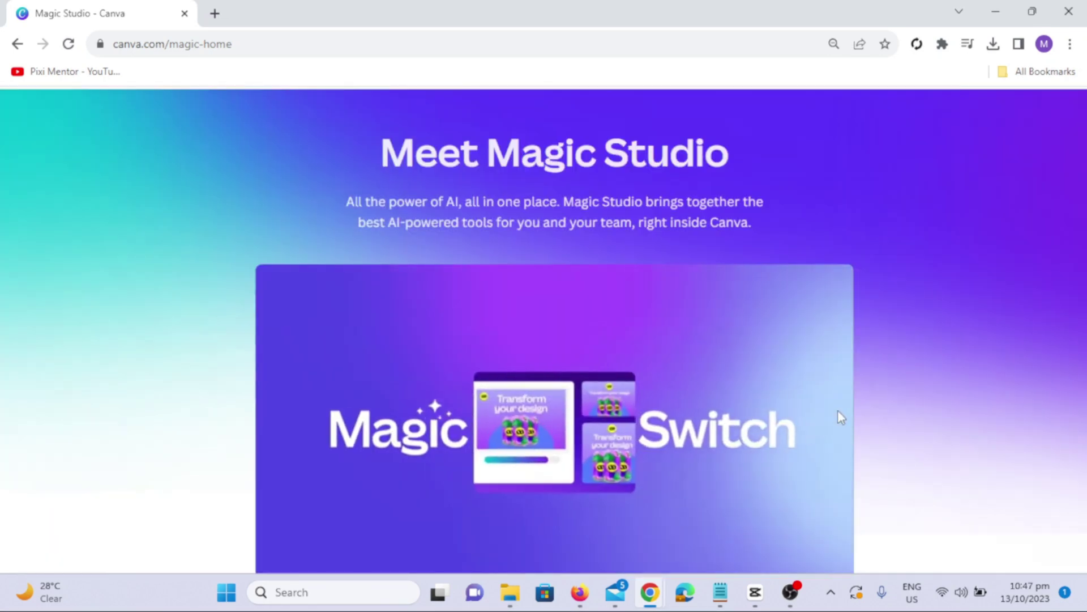
scroll(839, 417, "down", 2)
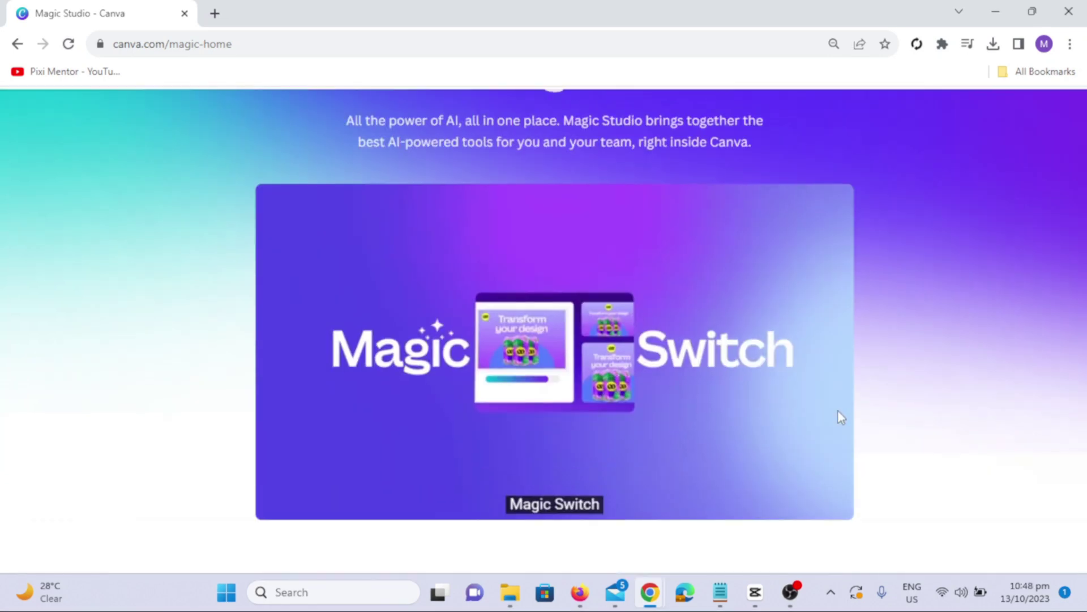
scroll(838, 411, "down", 1)
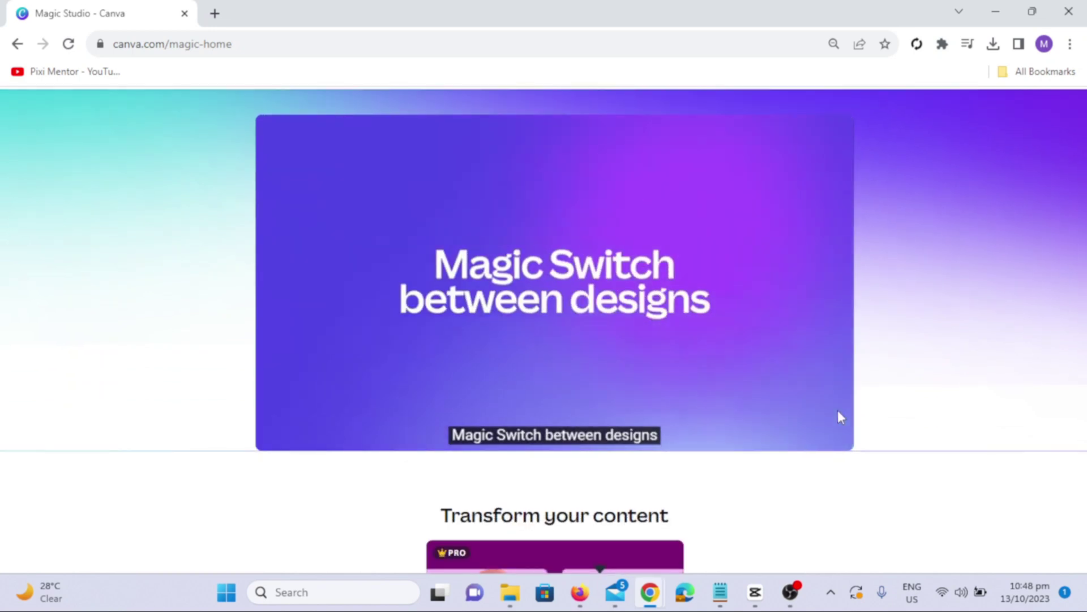
scroll(838, 411, "down", 2)
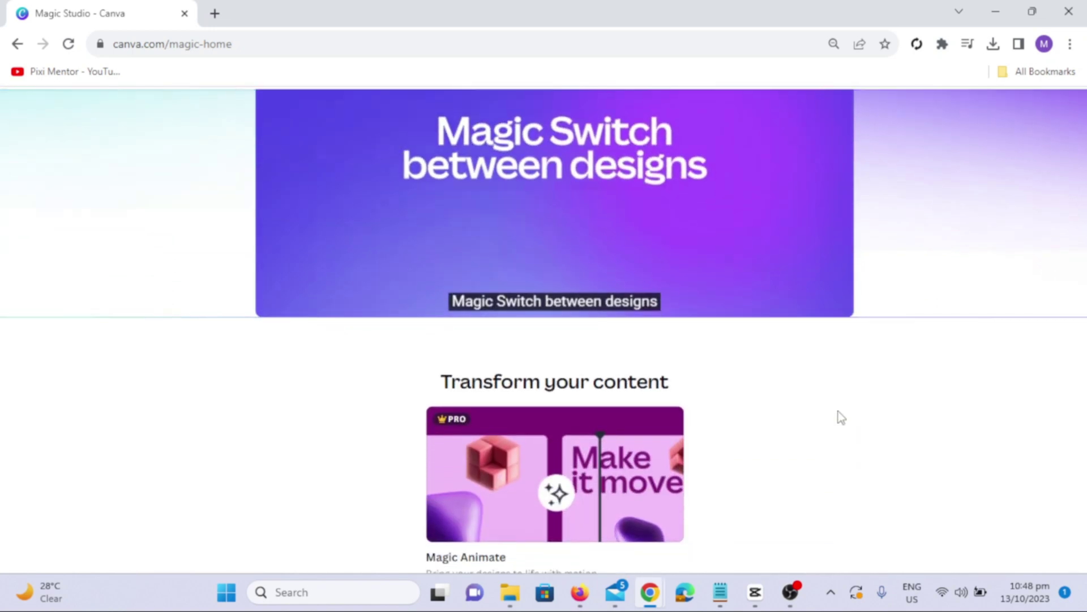
scroll(838, 411, "down", 10)
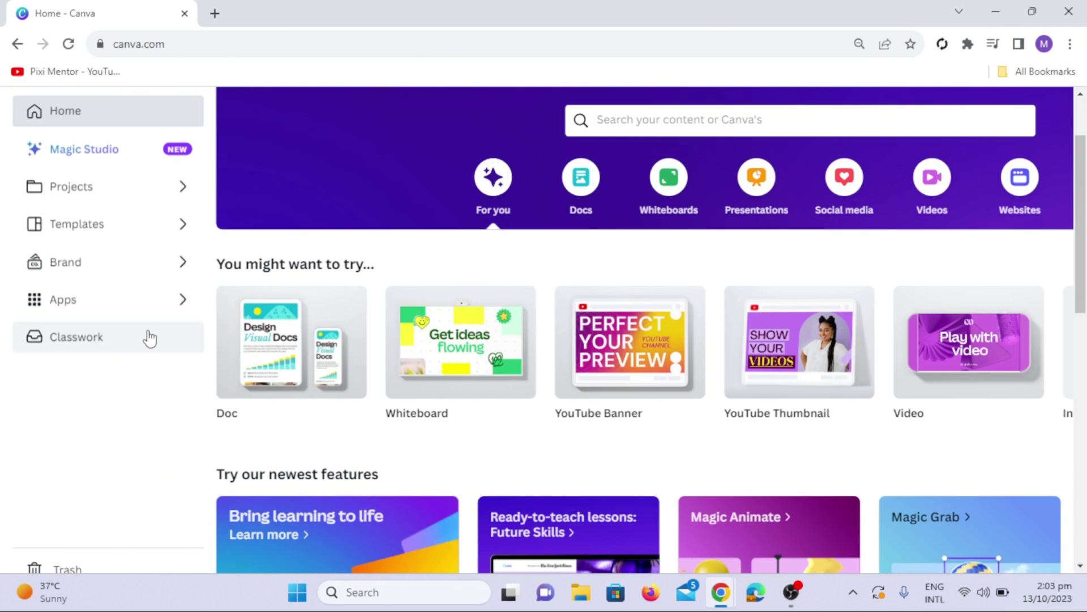
left_click(57, 303)
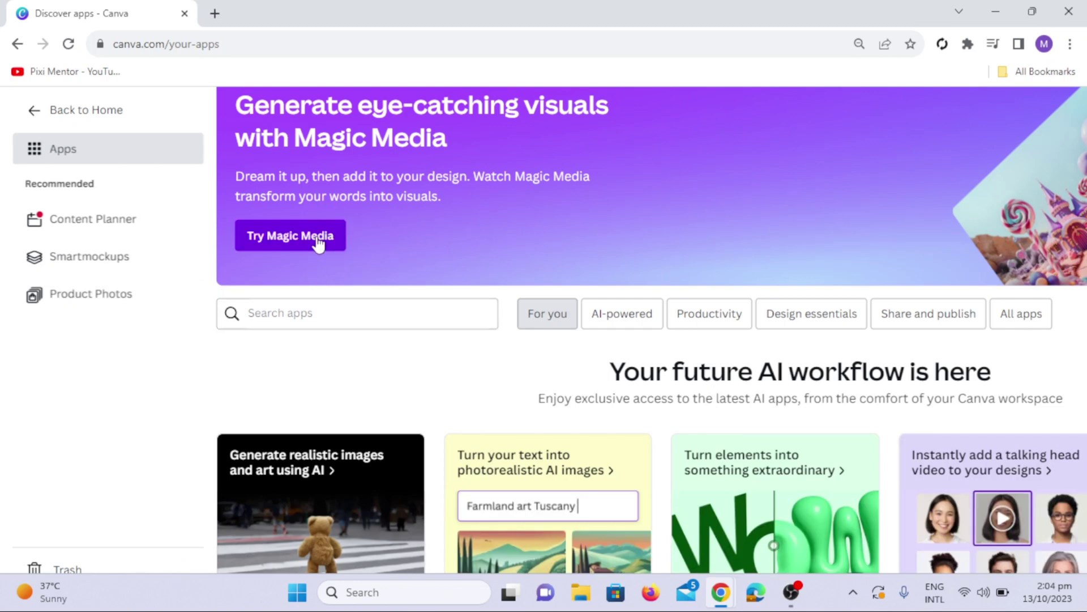
left_click(308, 248)
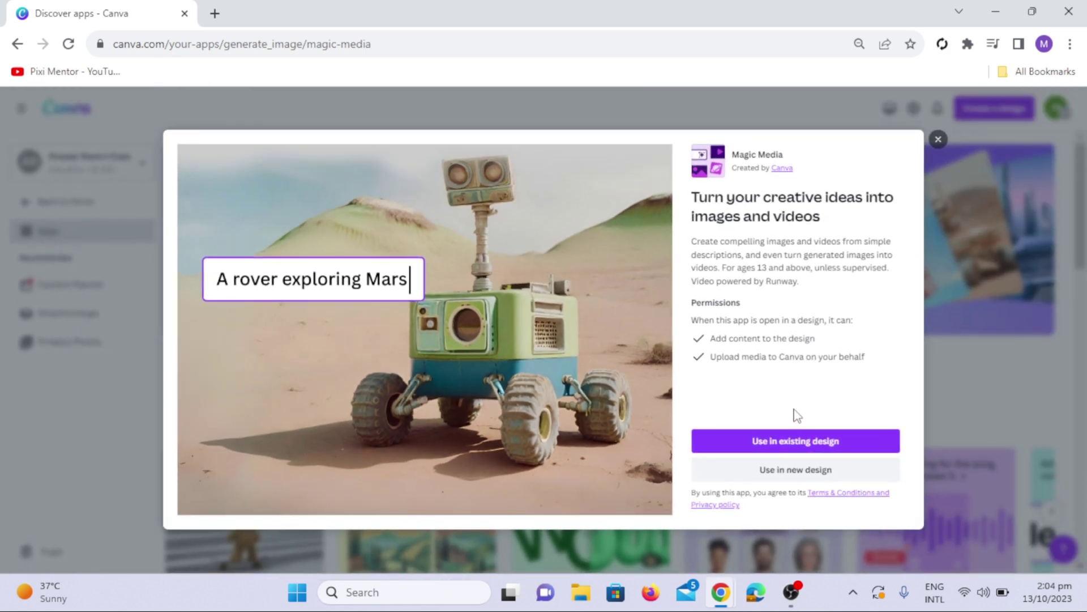
left_click(791, 481)
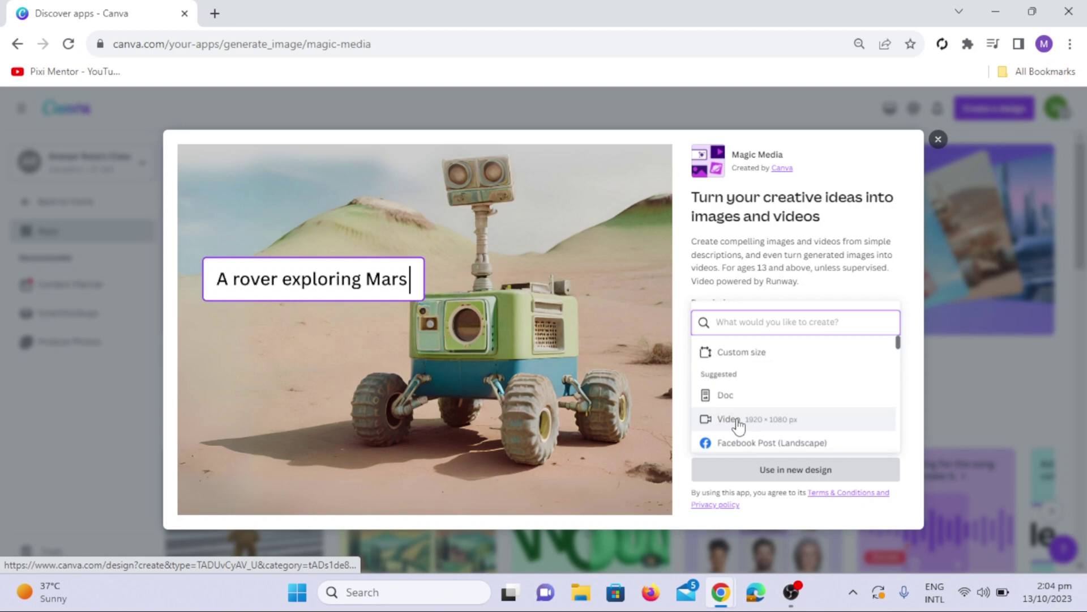
Create a new video design, switch Magic Media to Videos, and try several example prompts
left_click(739, 420)
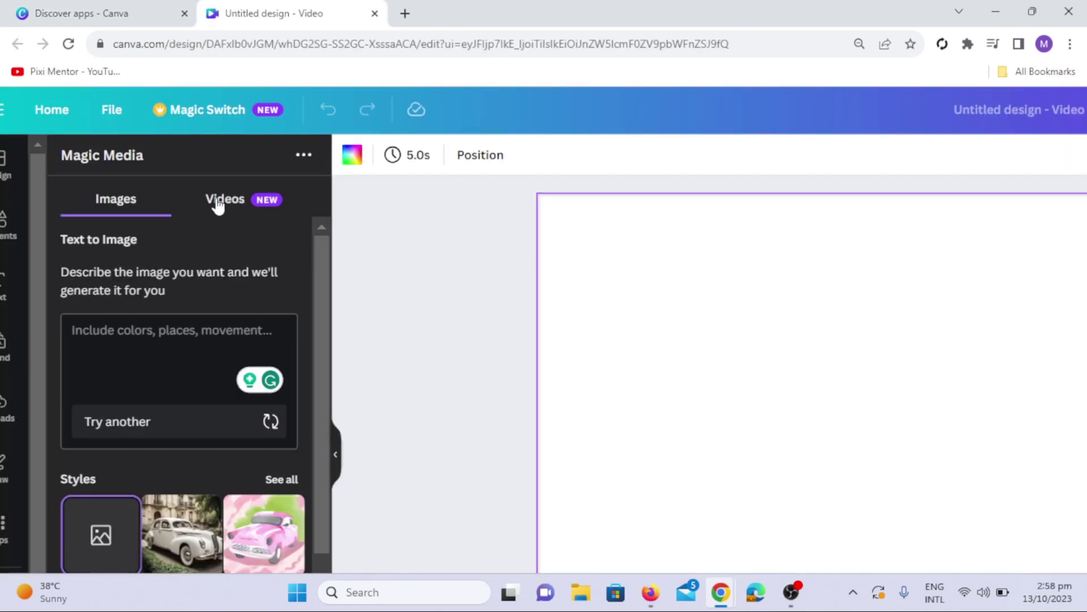
left_click(218, 204)
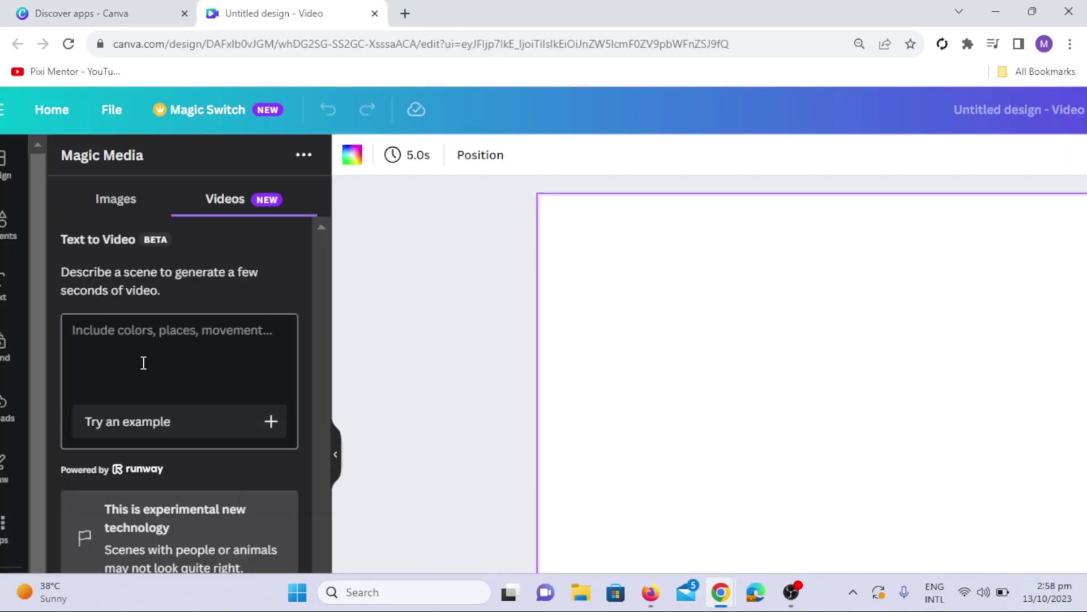
left_click(148, 425)
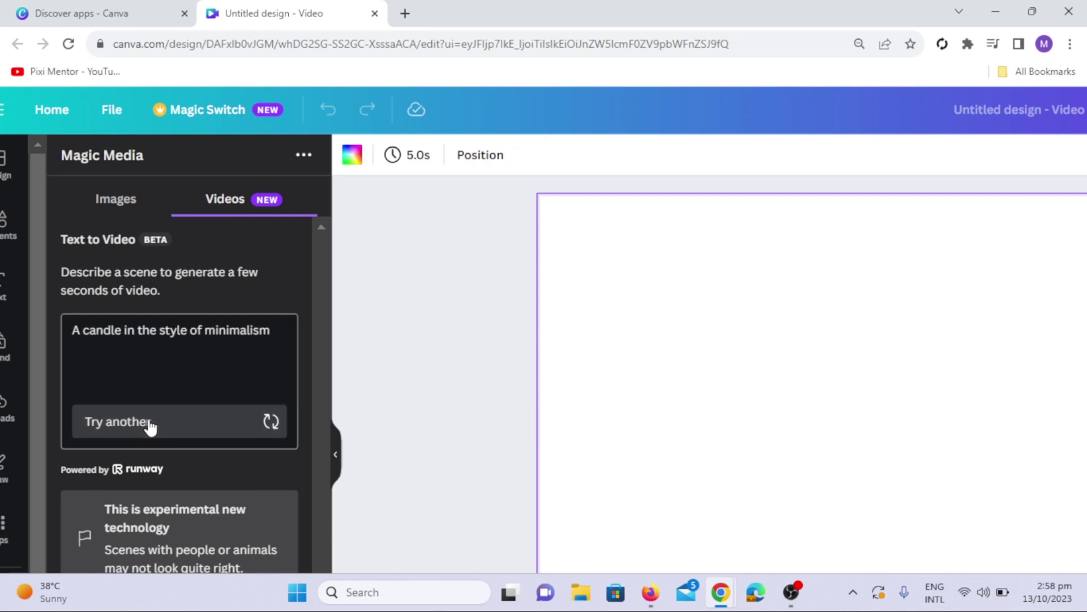
left_click(173, 425)
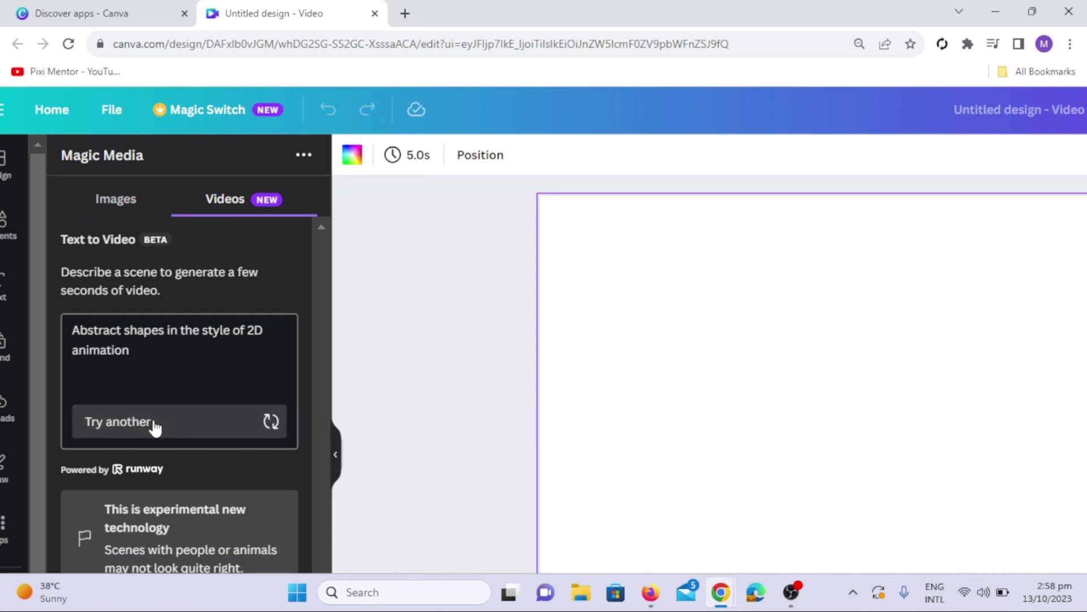
left_click(154, 422)
Replace the prompt text with 'A RACING CAR DRIFTING IN DESERT'
left_click(114, 351)
key("ctrl+a")
type("A RA")
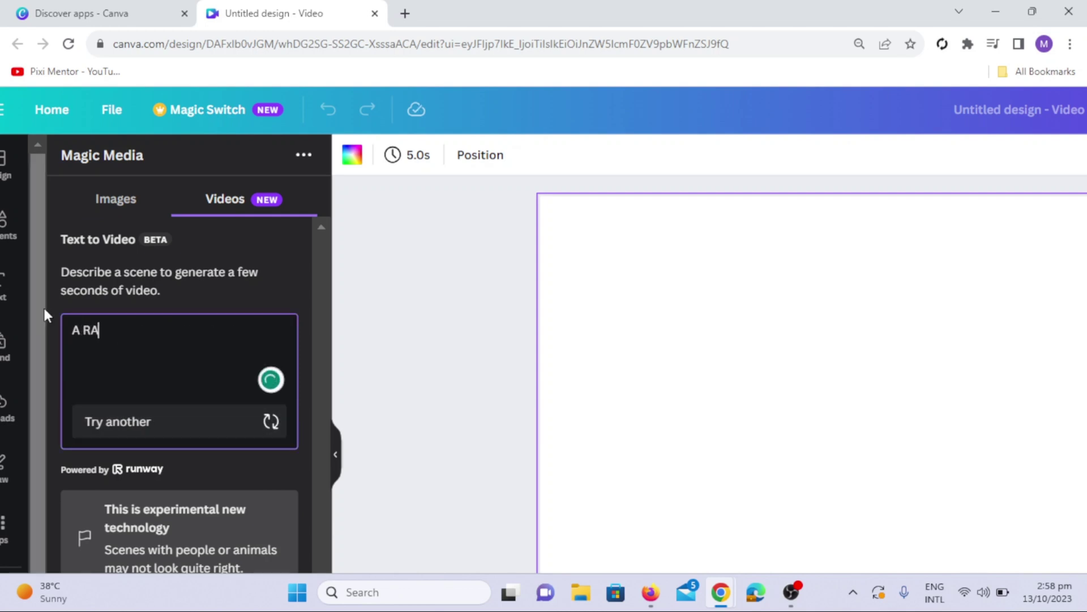
type("CING CAR")
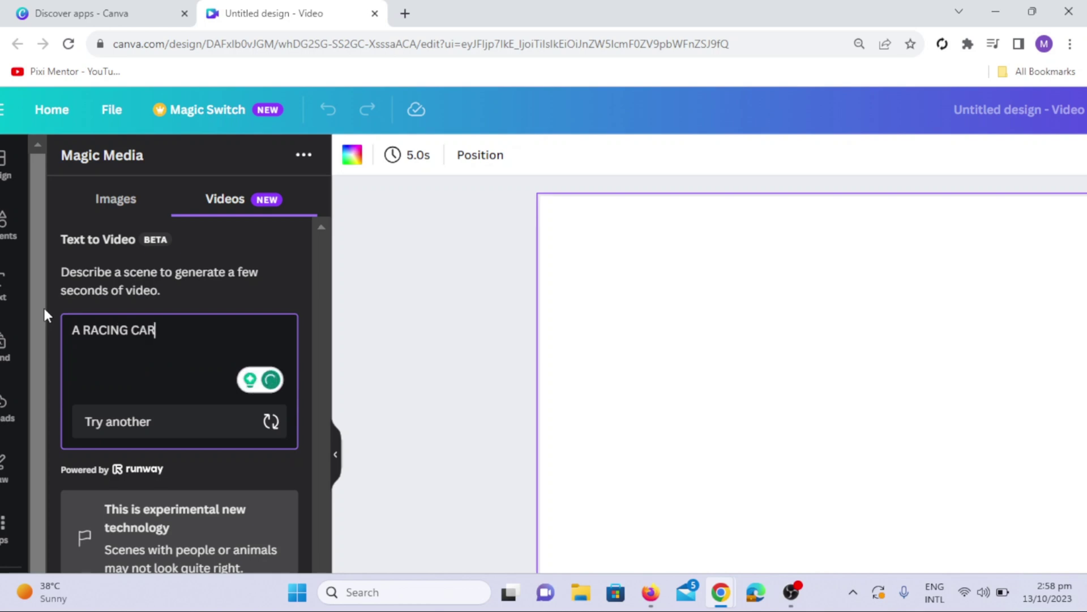
type(" DRIFT")
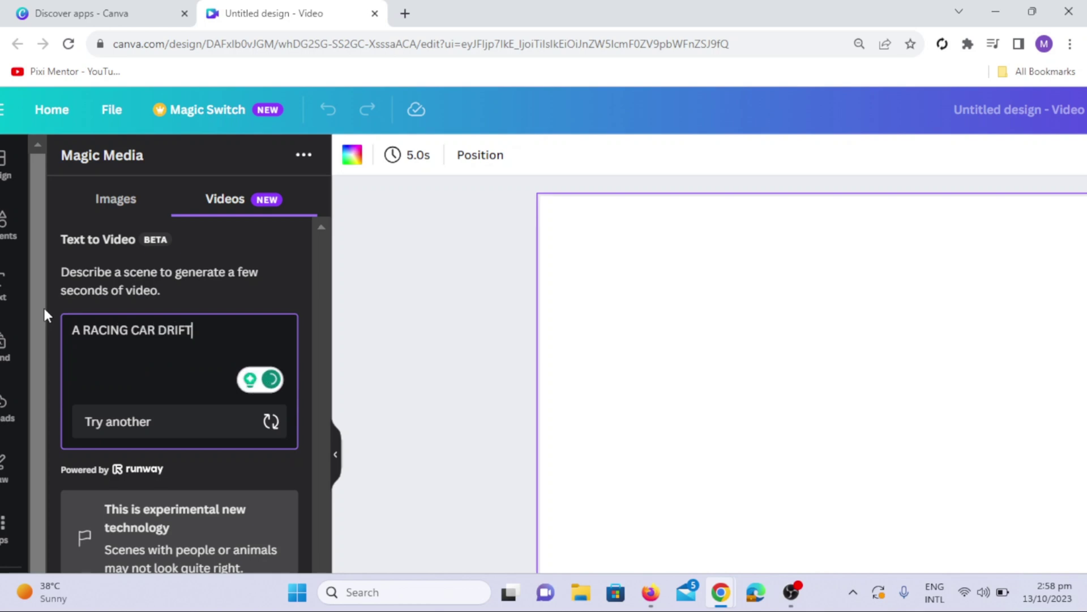
type("ING IN DESERT")
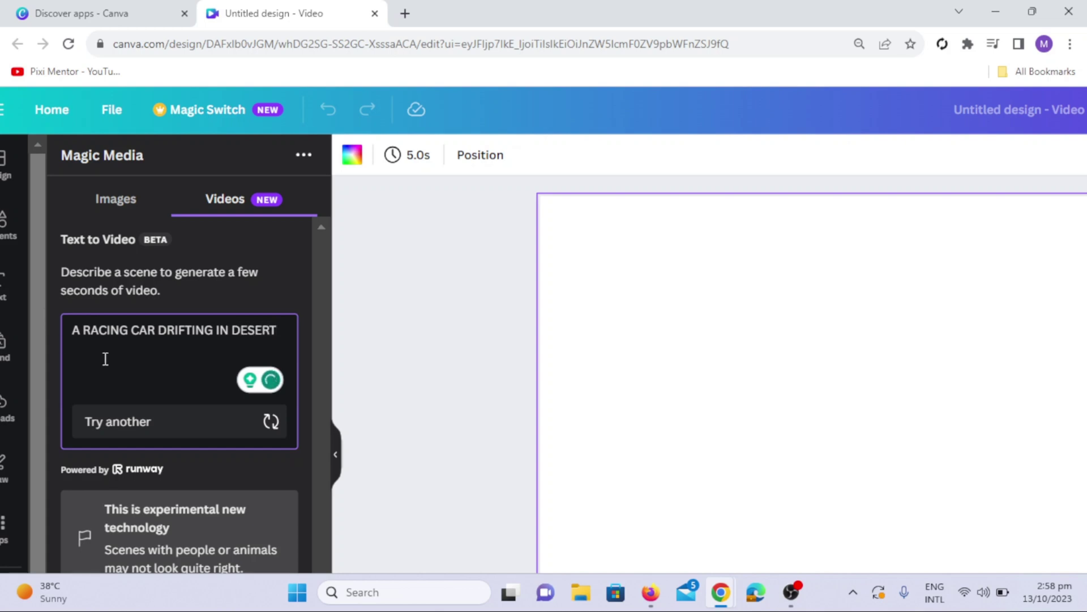
scroll(222, 380, "down", 1)
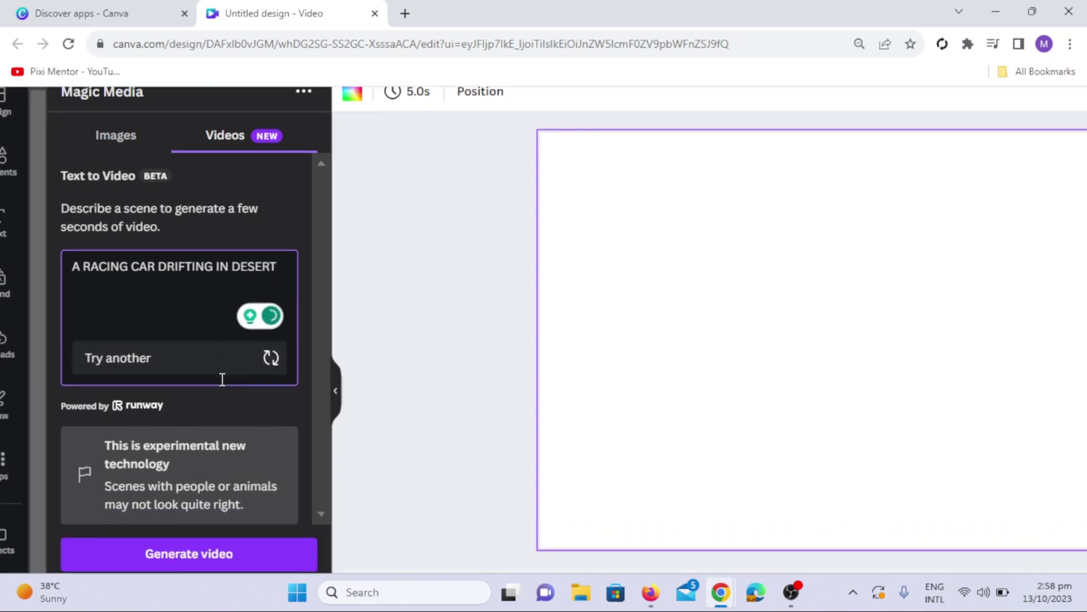
Generate the desert drifting-car clip, set it as the page background, and play it twice
left_click(198, 560)
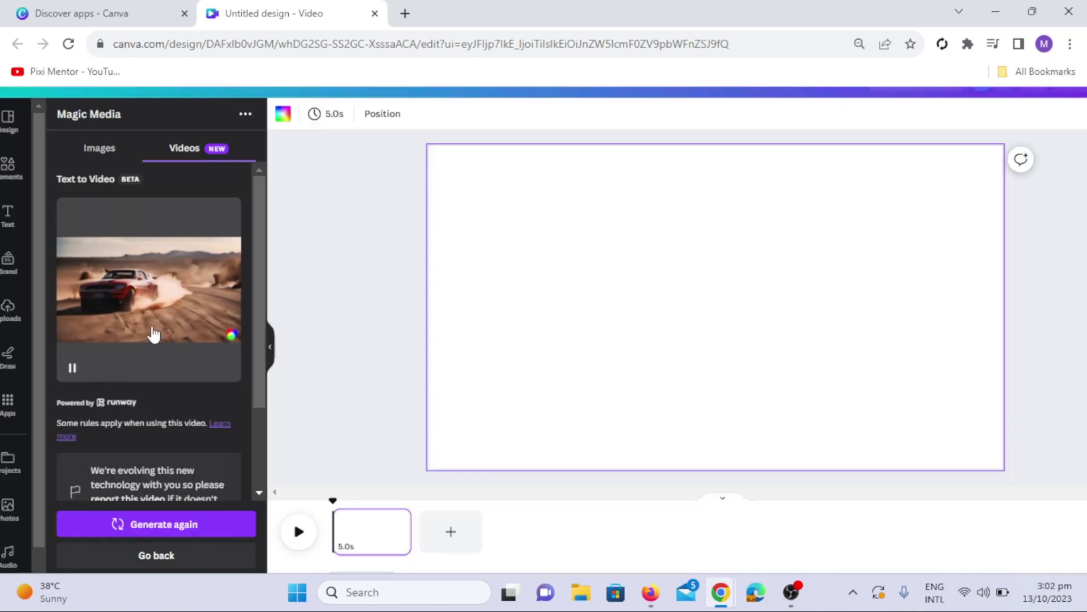
left_click(133, 306)
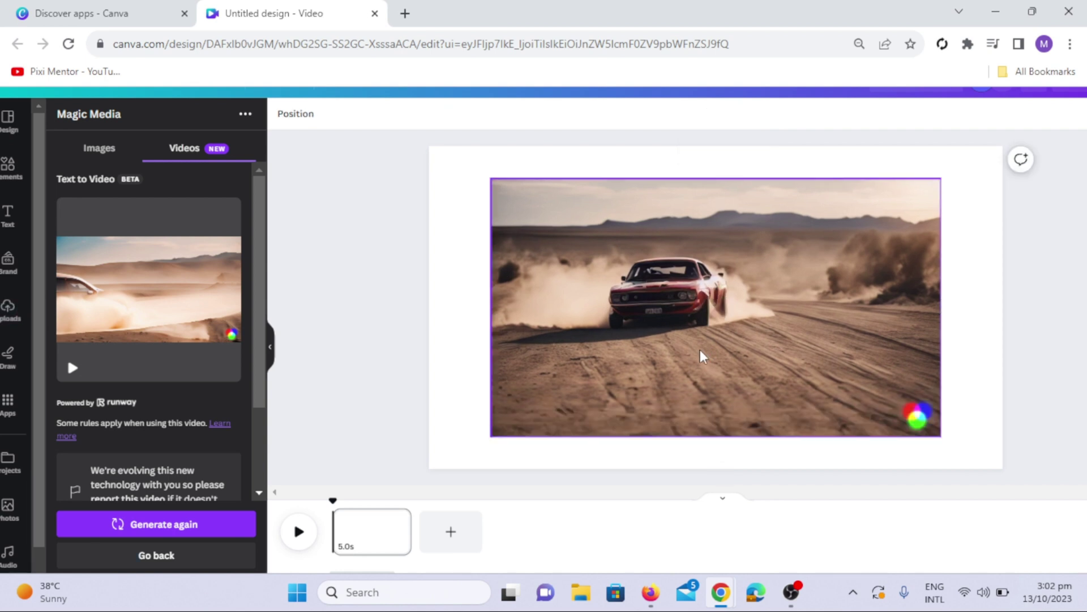
right_click(651, 363)
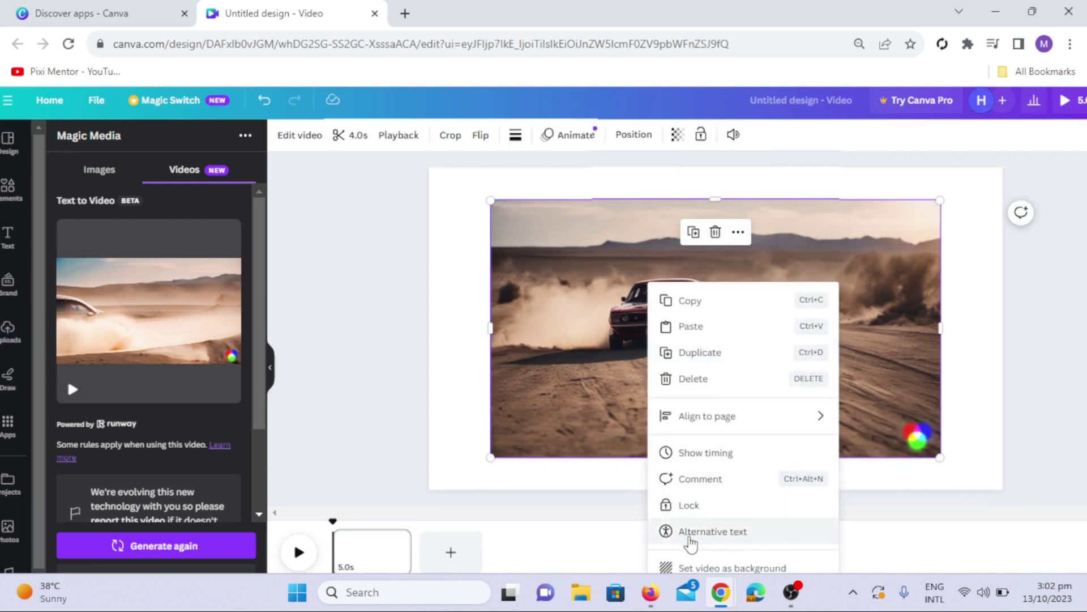
left_click(709, 568)
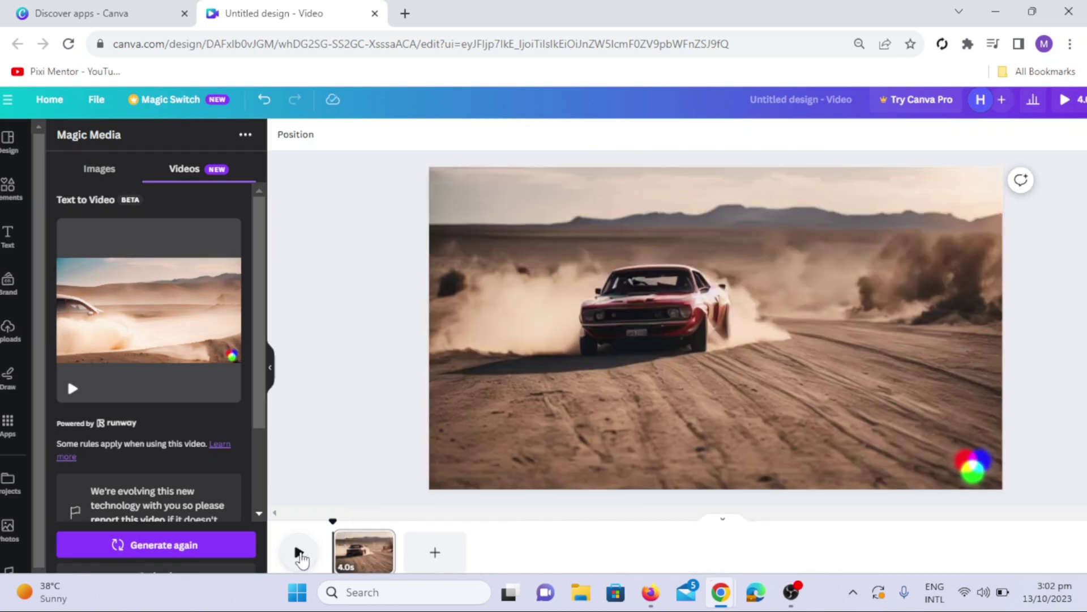
left_click(299, 553)
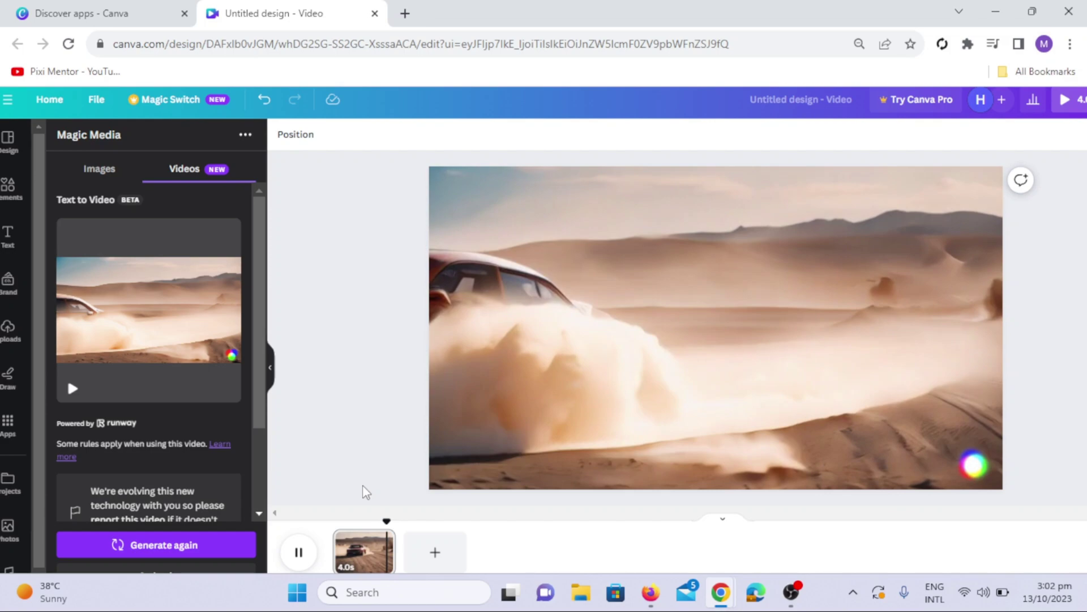
left_click(299, 552)
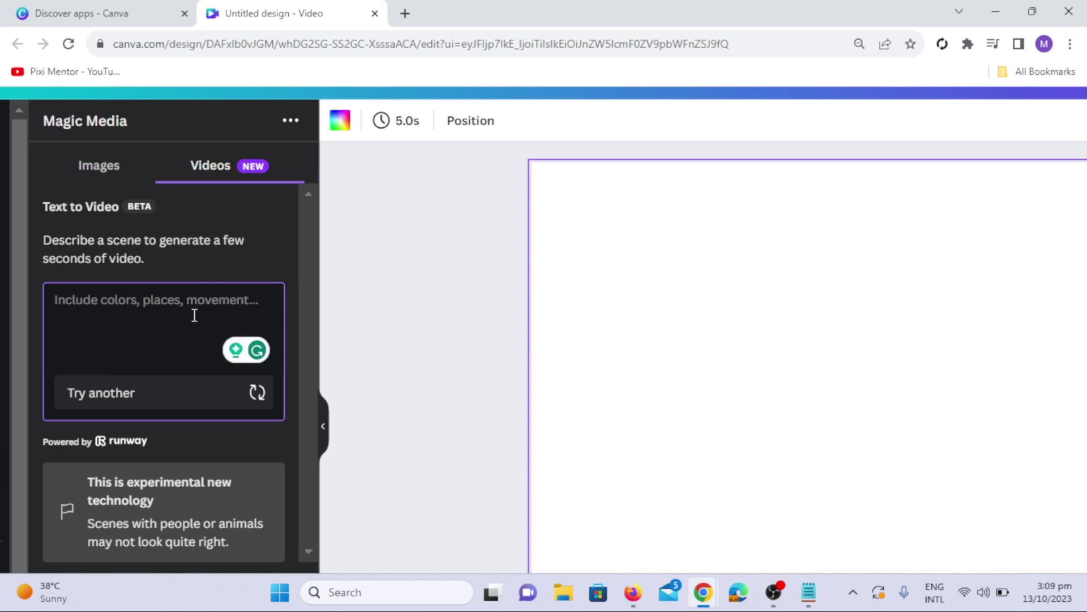
Enter the snow-capped mountains cinematic prompt, correcting the spelling to CINEMATOGRAPHY
type("BEAUTIFUL SNOW CA")
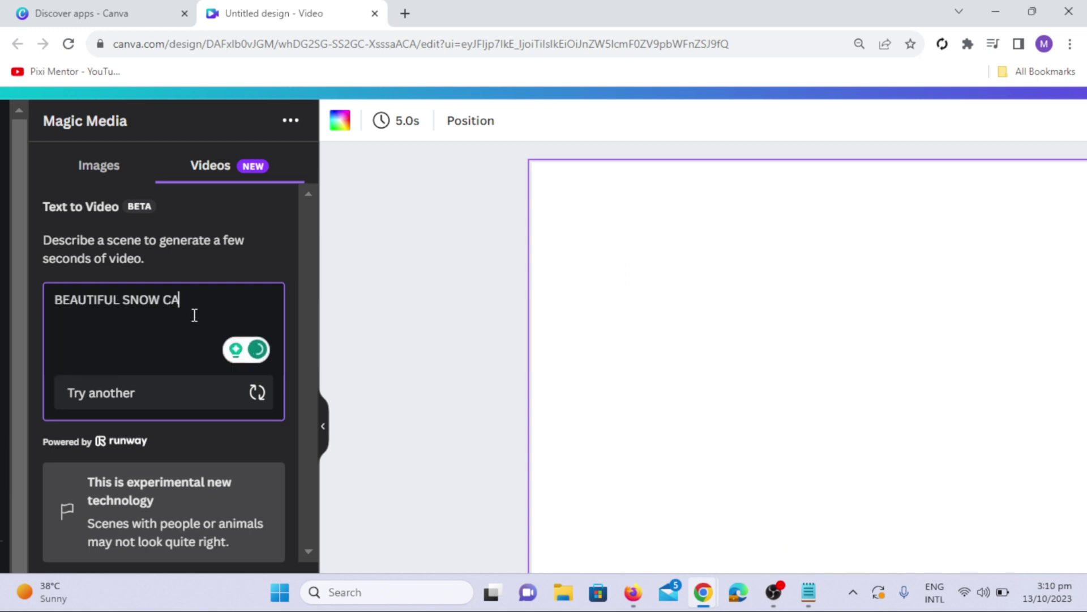
type("PPED MOUNTAINS ")
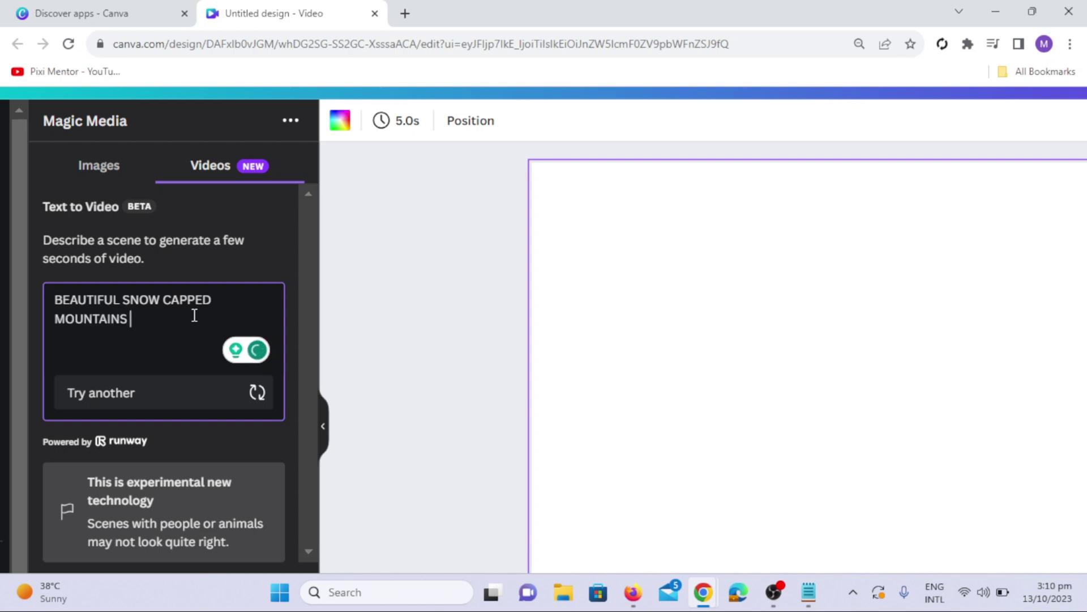
type("IN THE STYLE OF ")
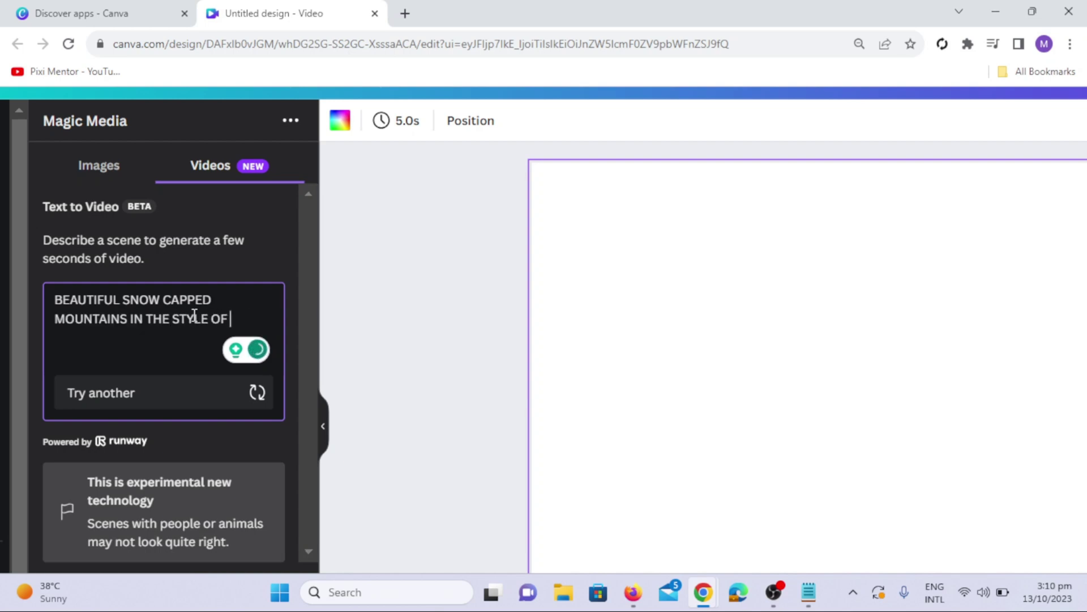
type("PROFESSIONAL")
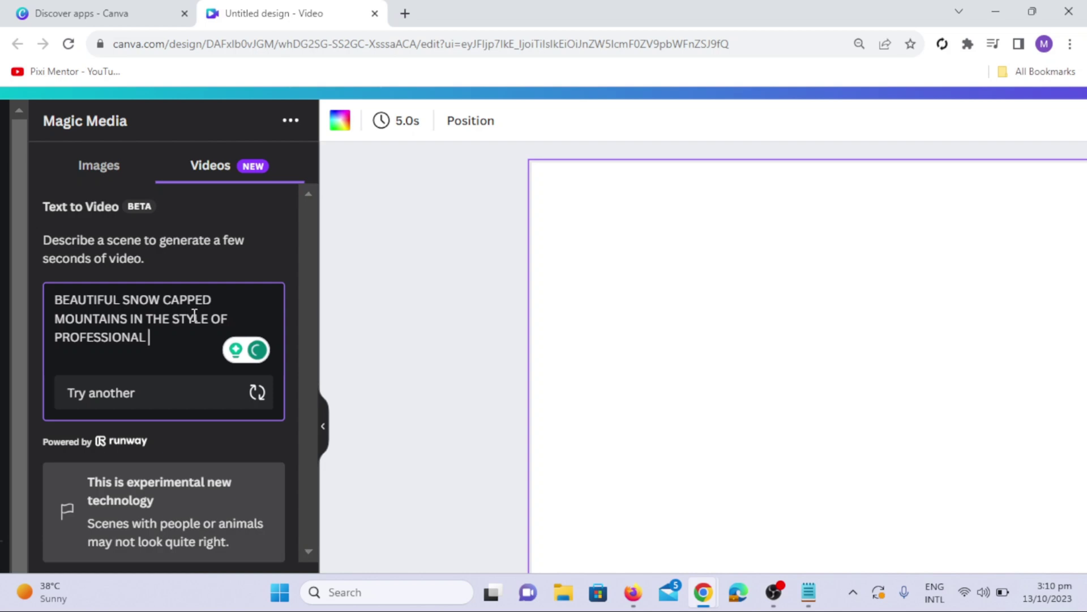
type(" CINEMATOGRAPGY, NATURAL LIGHT")
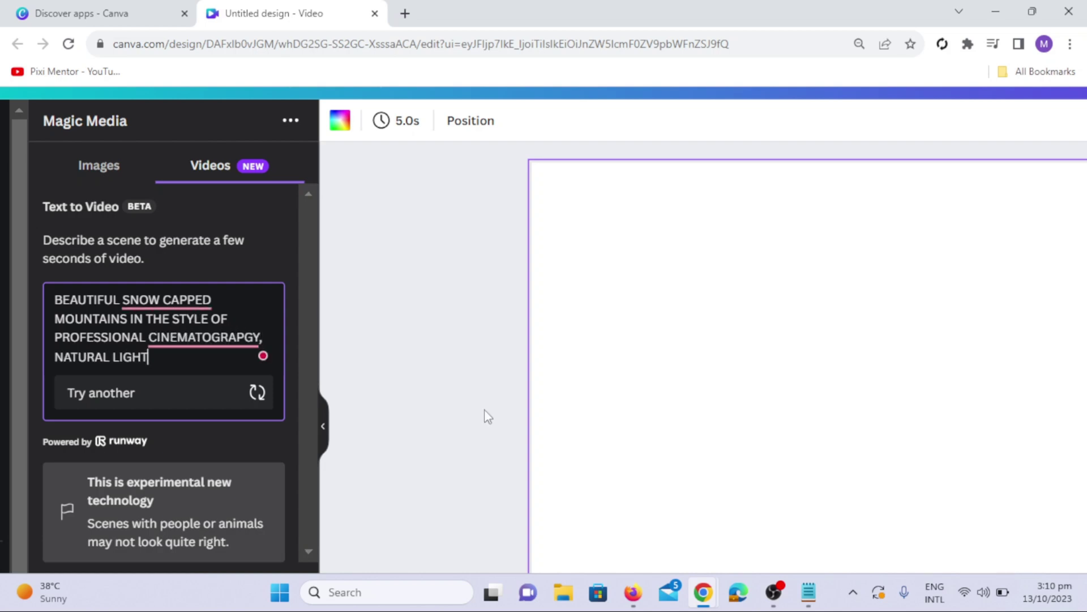
mouse_move(226, 338)
left_click(220, 387)
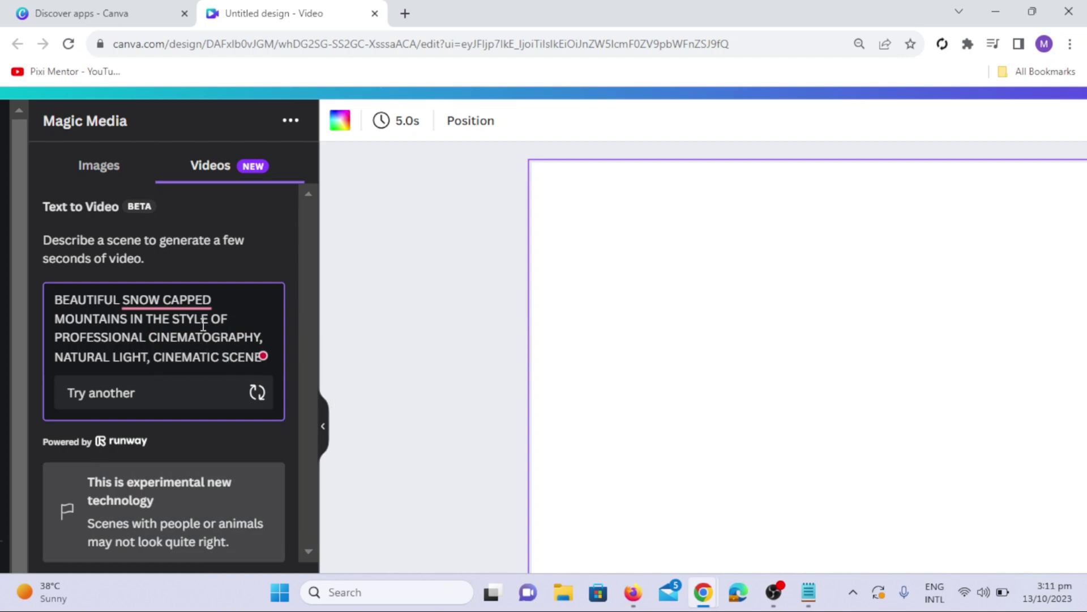
scroll(229, 457, "down", 1)
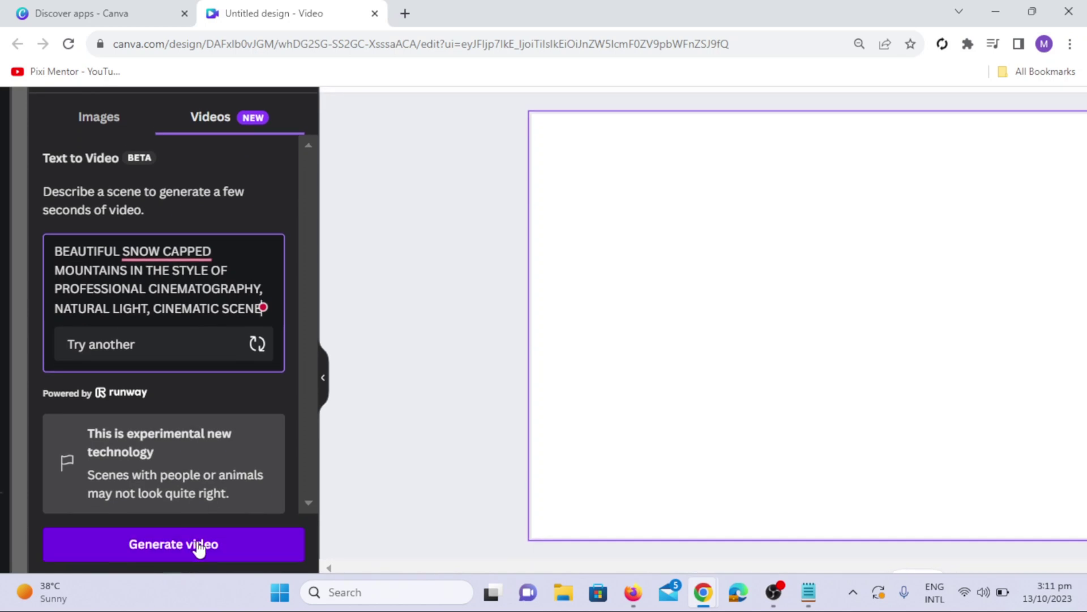
Generate the mountain clip, set it as the page background, and play it
left_click(191, 545)
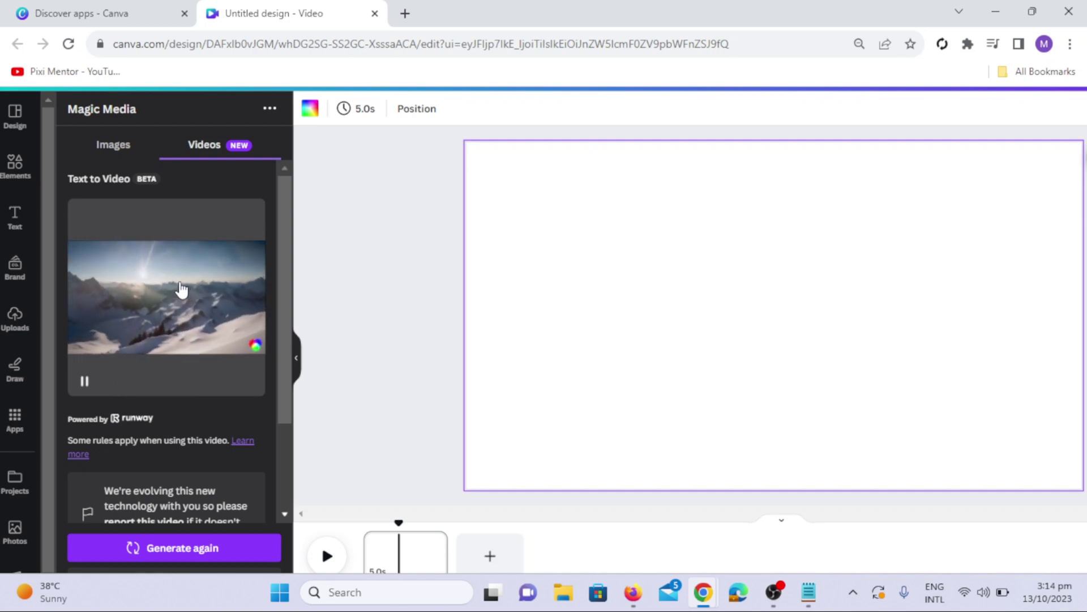
left_click(181, 289)
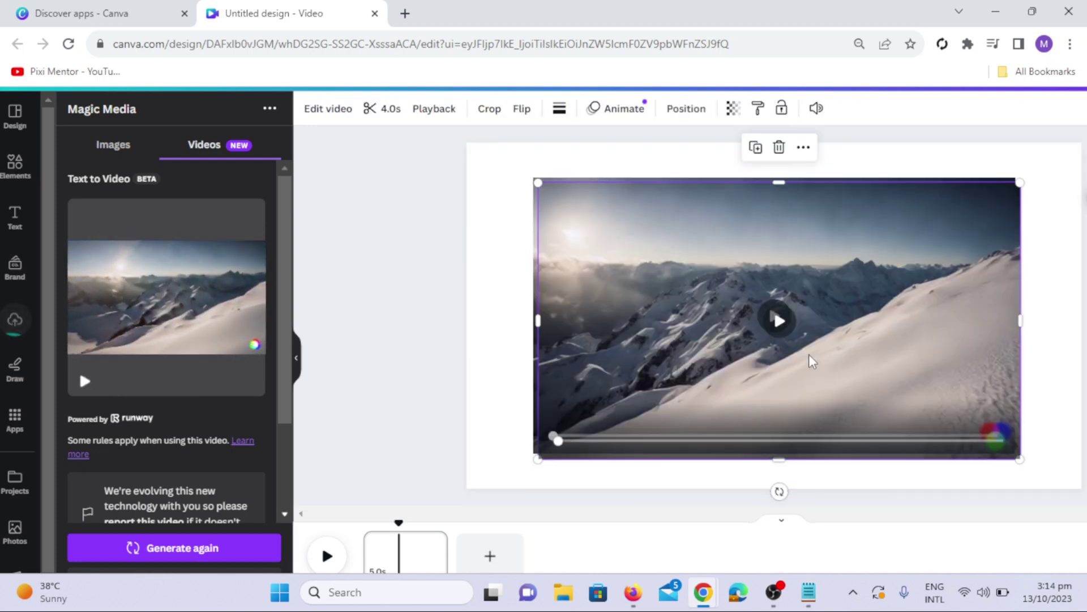
left_click(813, 361)
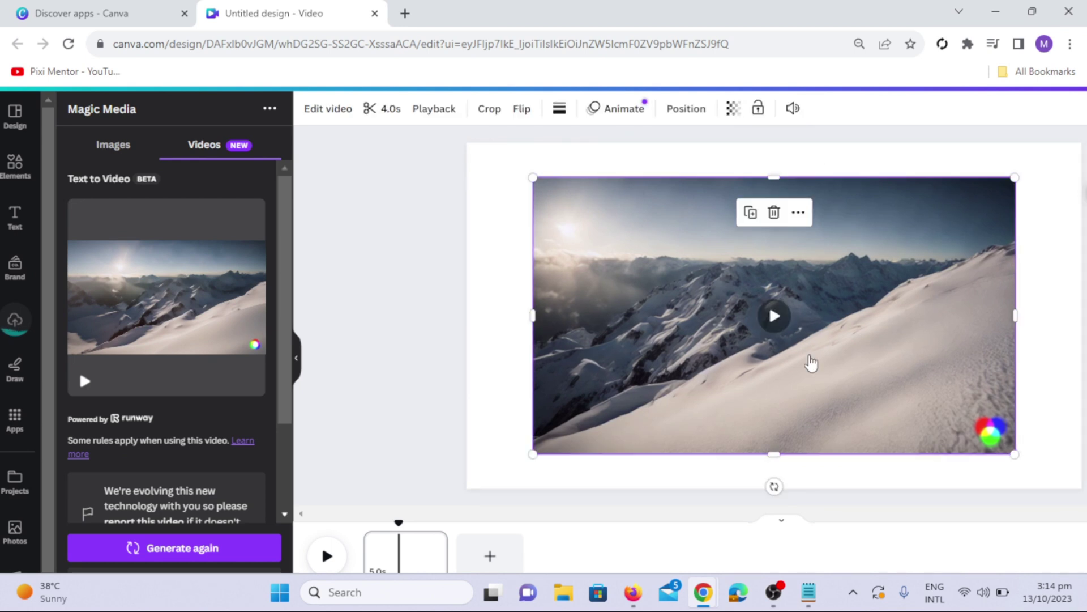
right_click(812, 361)
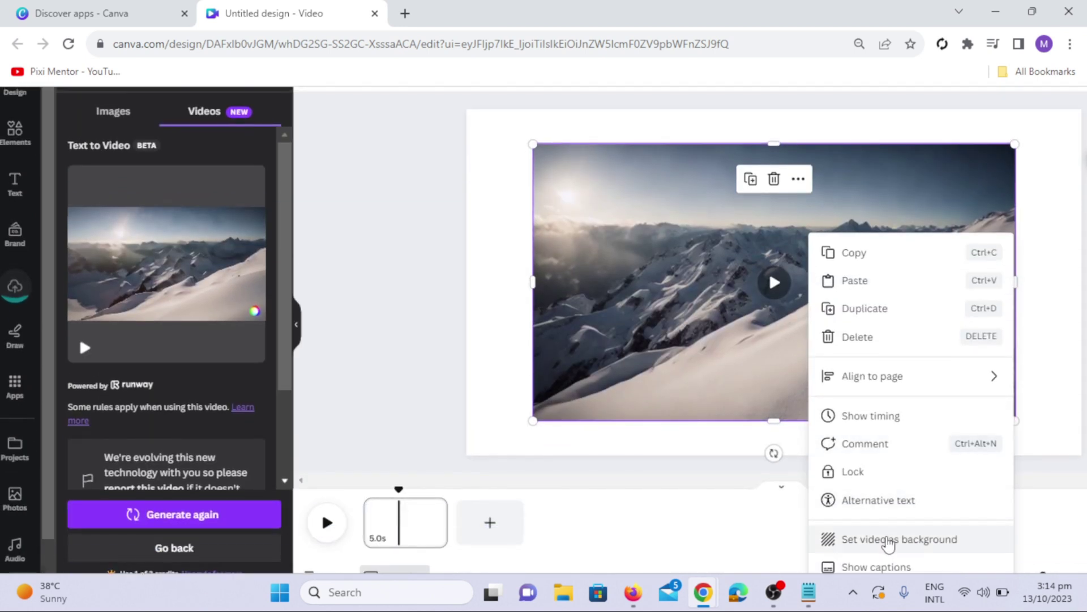
left_click(886, 541)
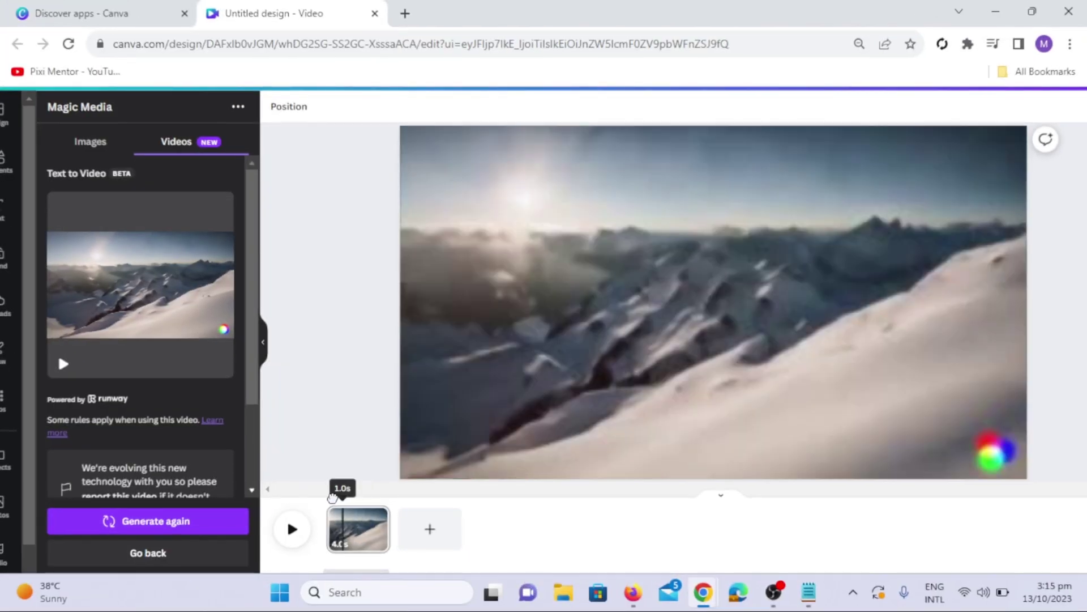
left_click(292, 529)
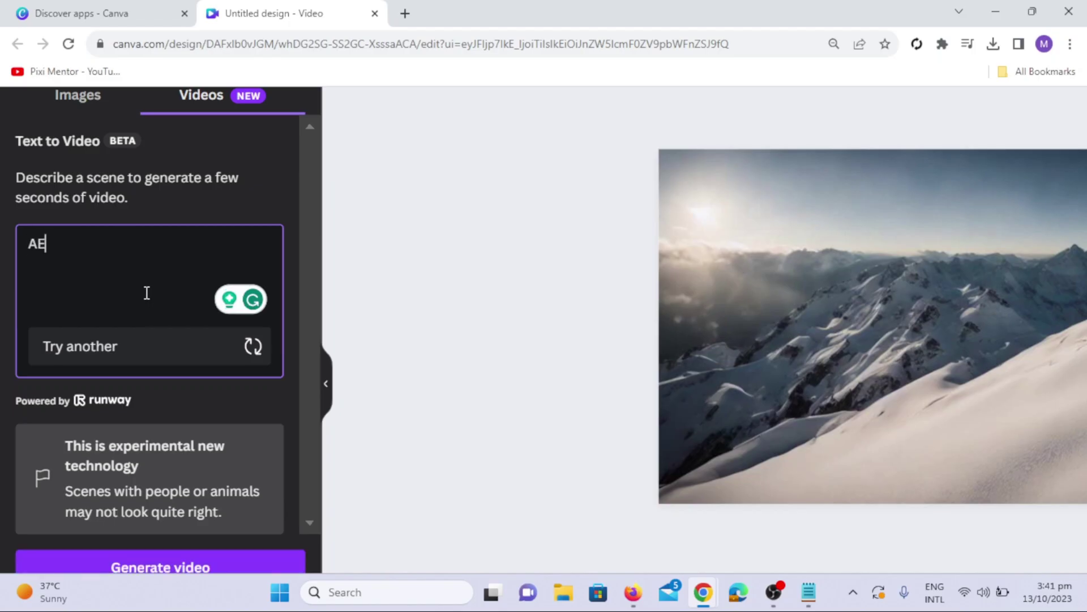
Type the aerial drone smoking-volcano prompt and accept the VOLCANO spelling fix
type("RIAL DRONE FOOTAGE OF SMOKE BILLOWING FROM AN ACTIVE")
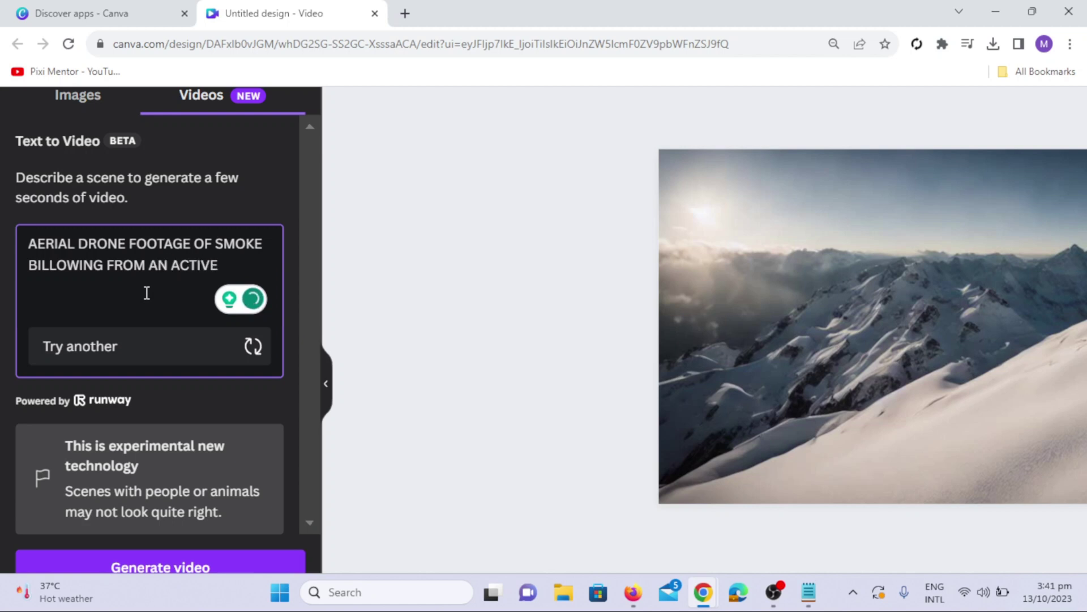
type("ACNO")
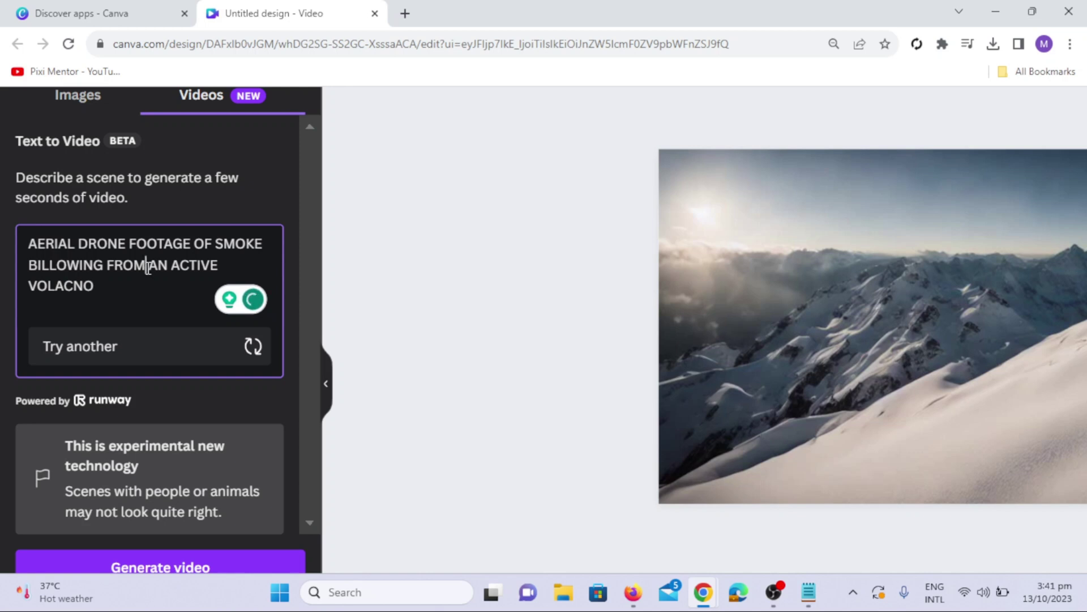
type("THE MOUTH OF")
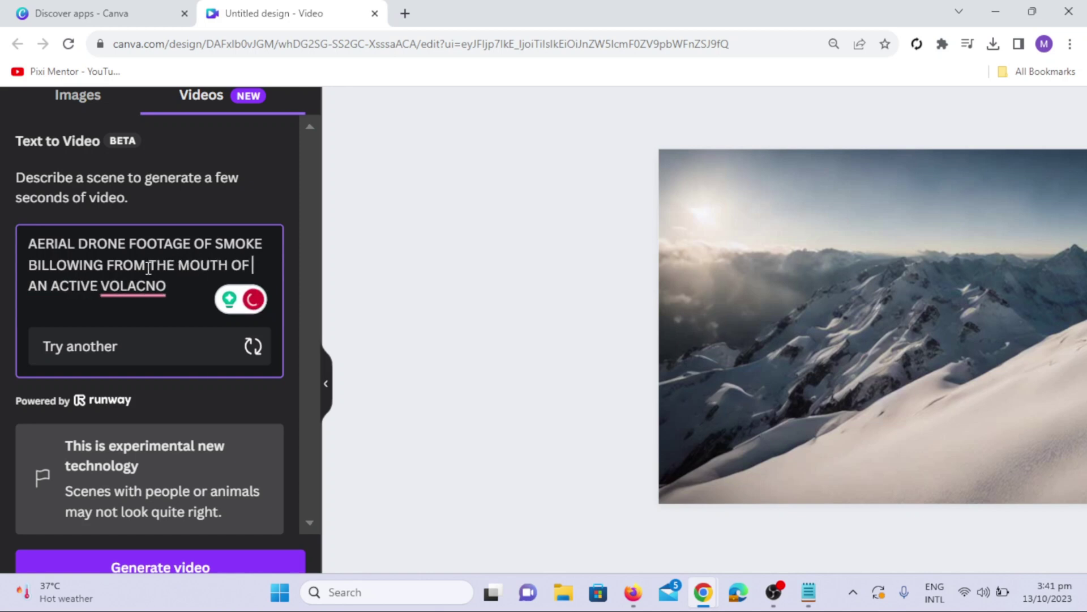
mouse_move(107, 295)
left_click(138, 340)
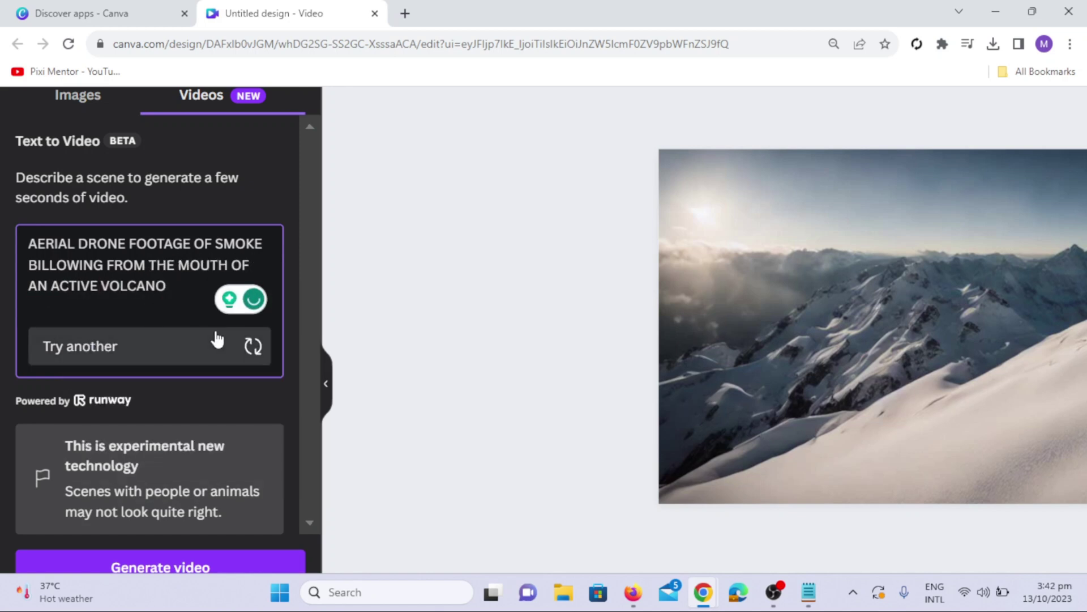
Generate the volcano clip, preview it as the page background, then delete it
left_click(187, 568)
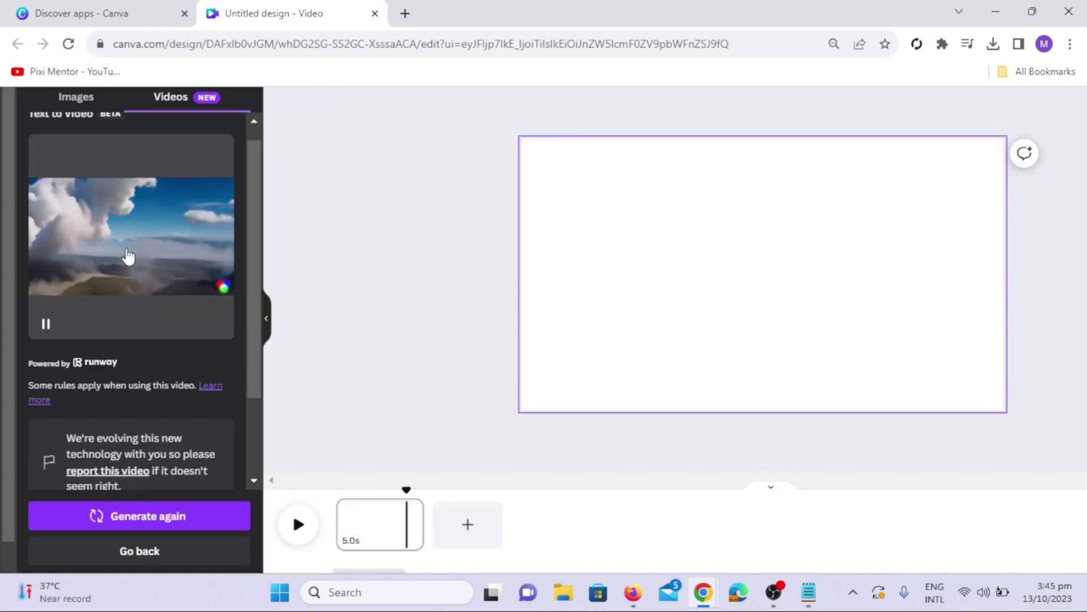
left_click(128, 256)
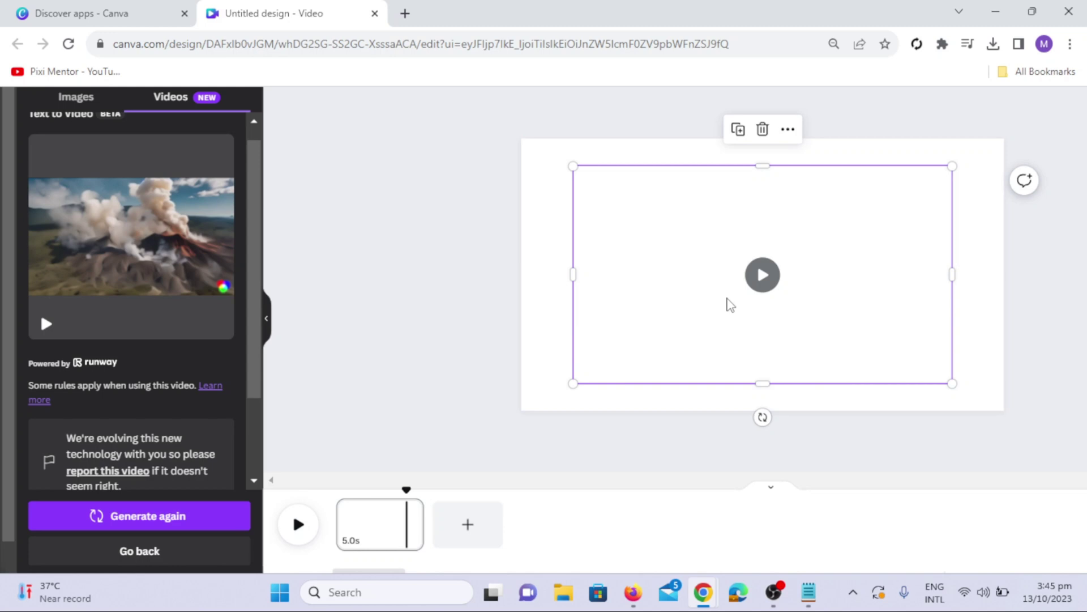
right_click(730, 304)
left_click(759, 541)
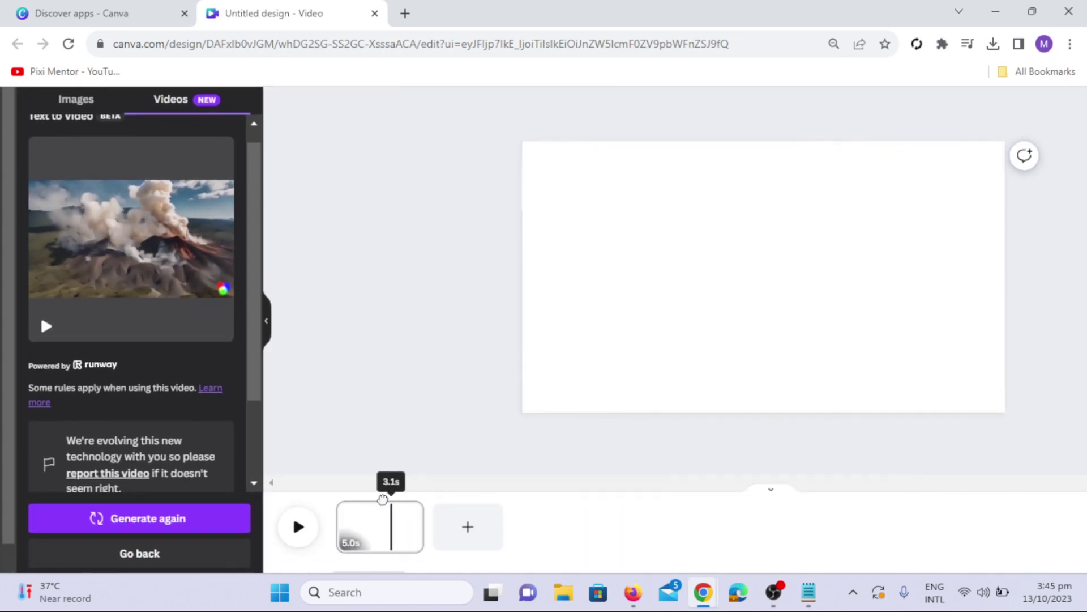
left_click(265, 529)
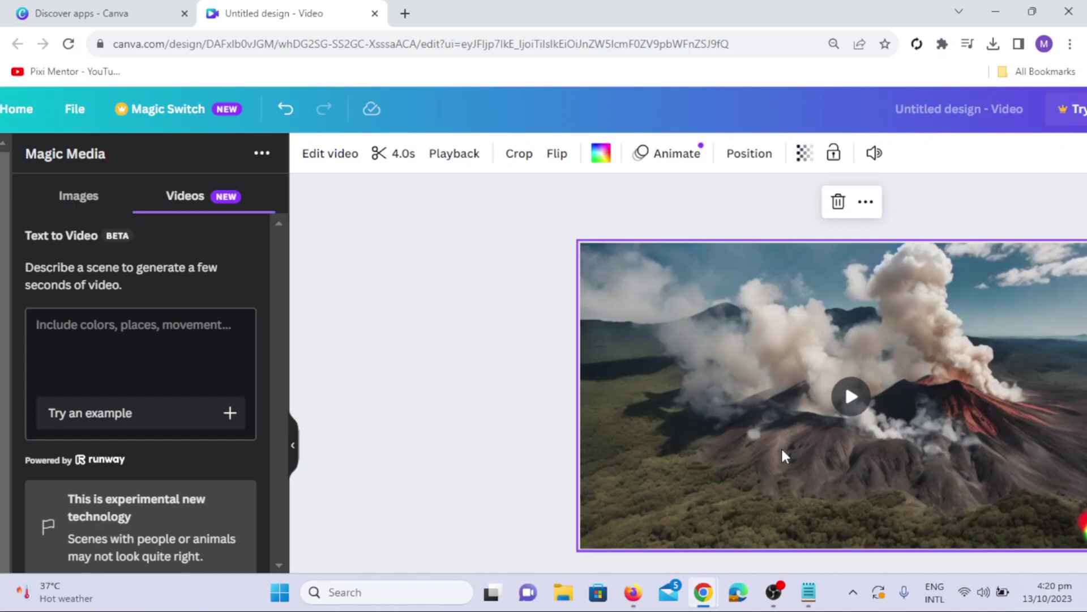
key("Delete")
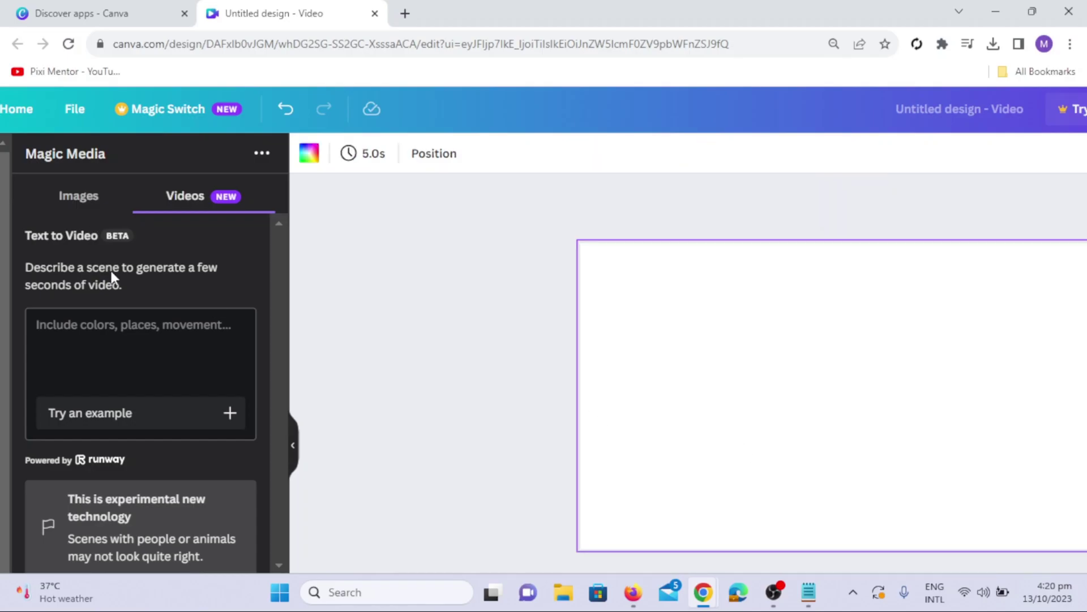
Enter 'A LILLY FLOATING IN THE POND, MACRO LENS' and generate the video
left_click(99, 327)
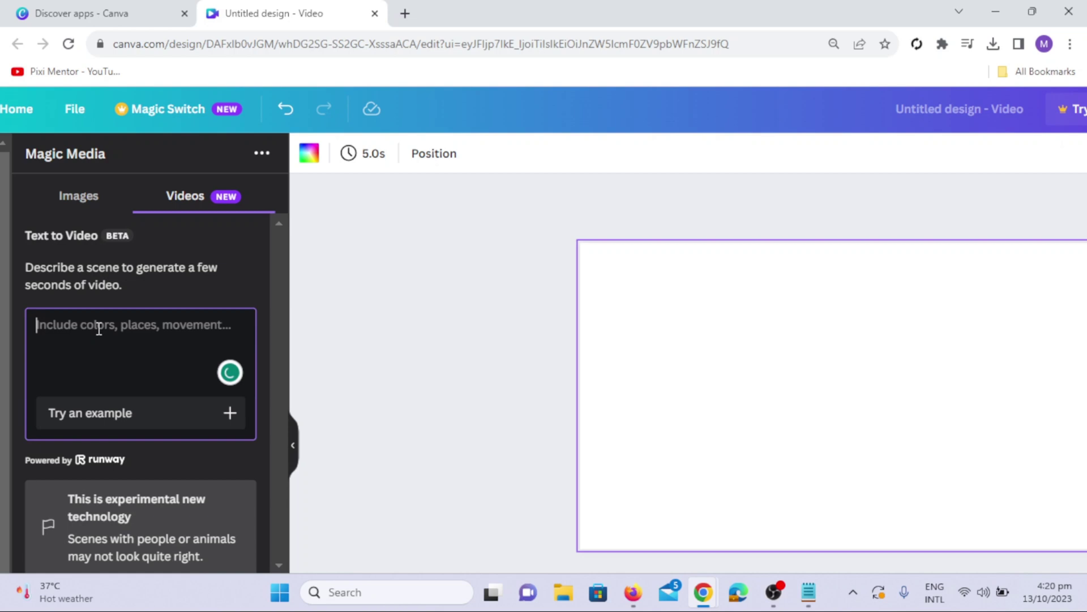
type("A")
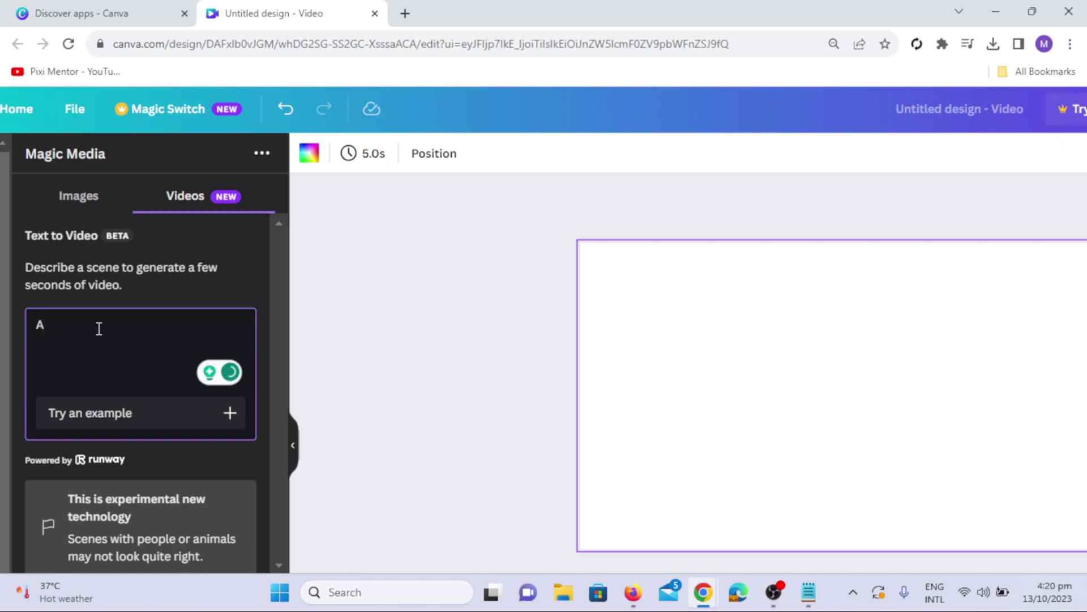
key("BackSpace")
type("A L")
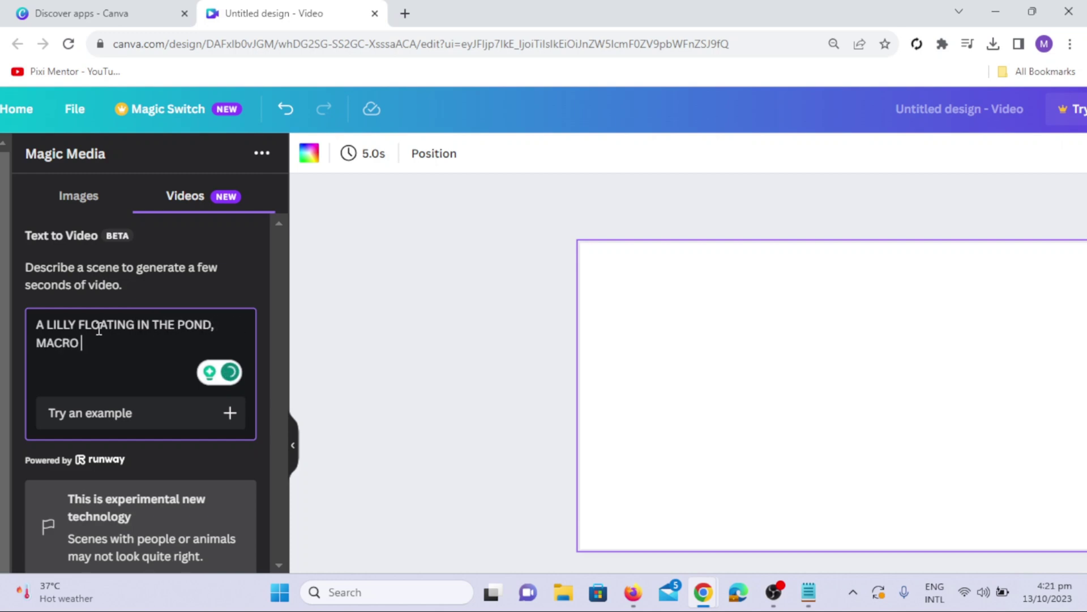
scroll(209, 464, "down", 1)
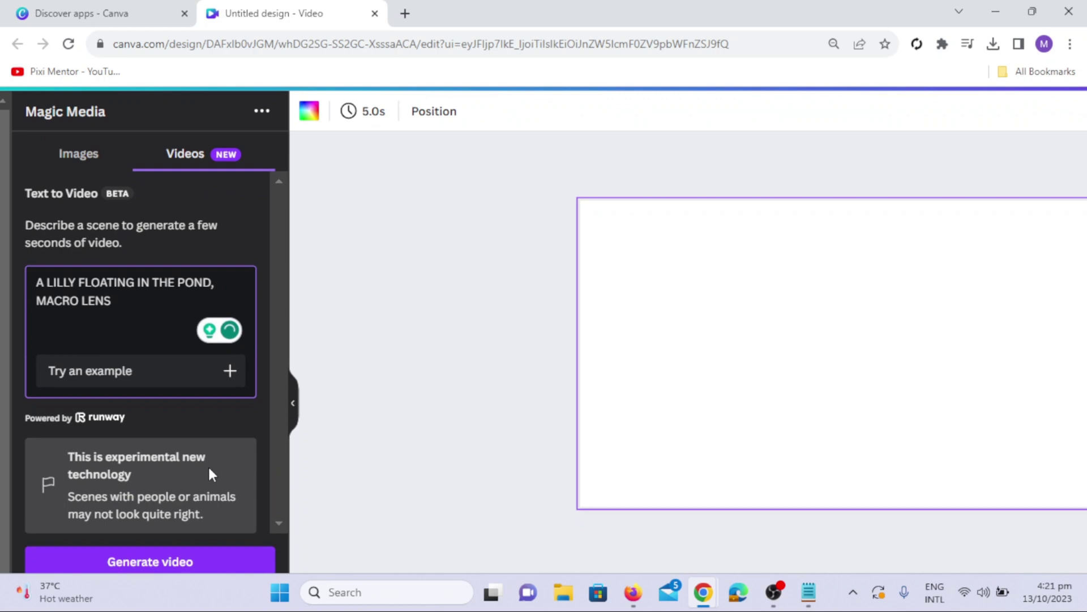
left_click(169, 555)
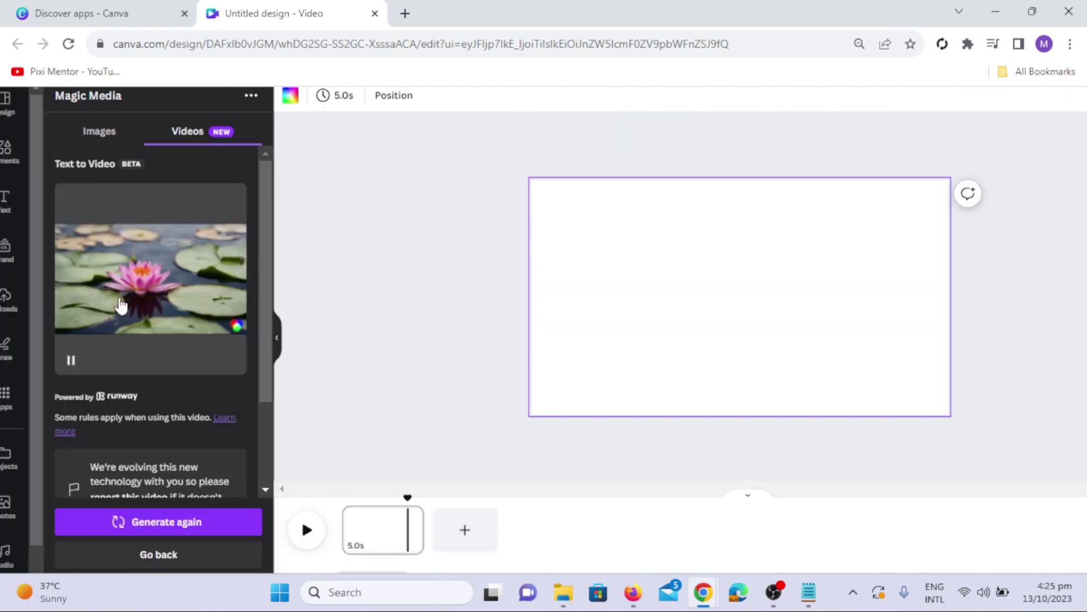
Add the lily pond clip to the page and set it as the background
left_click(235, 287)
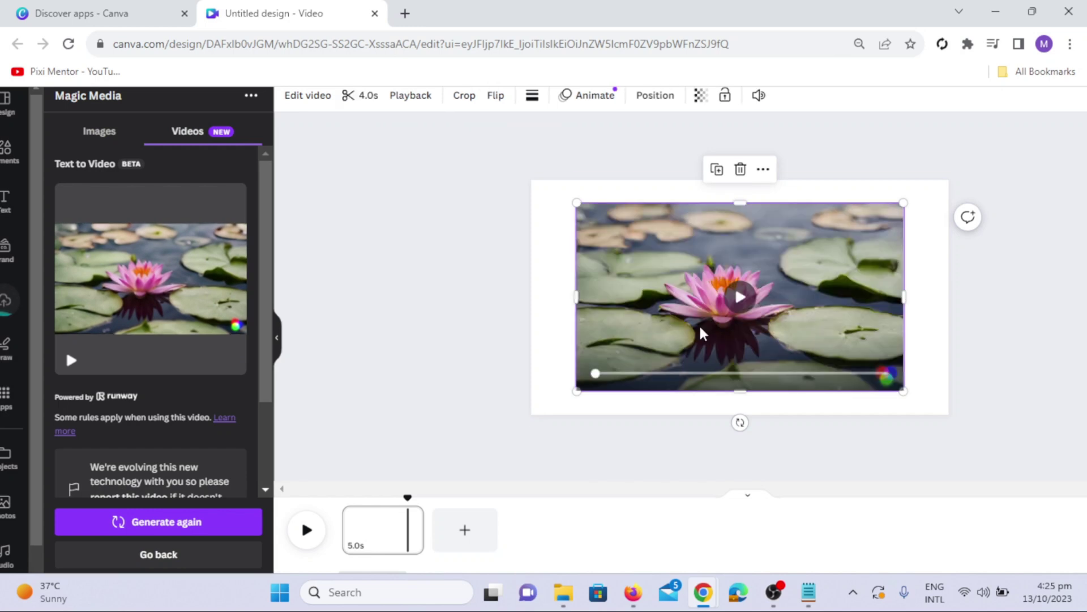
right_click(730, 342)
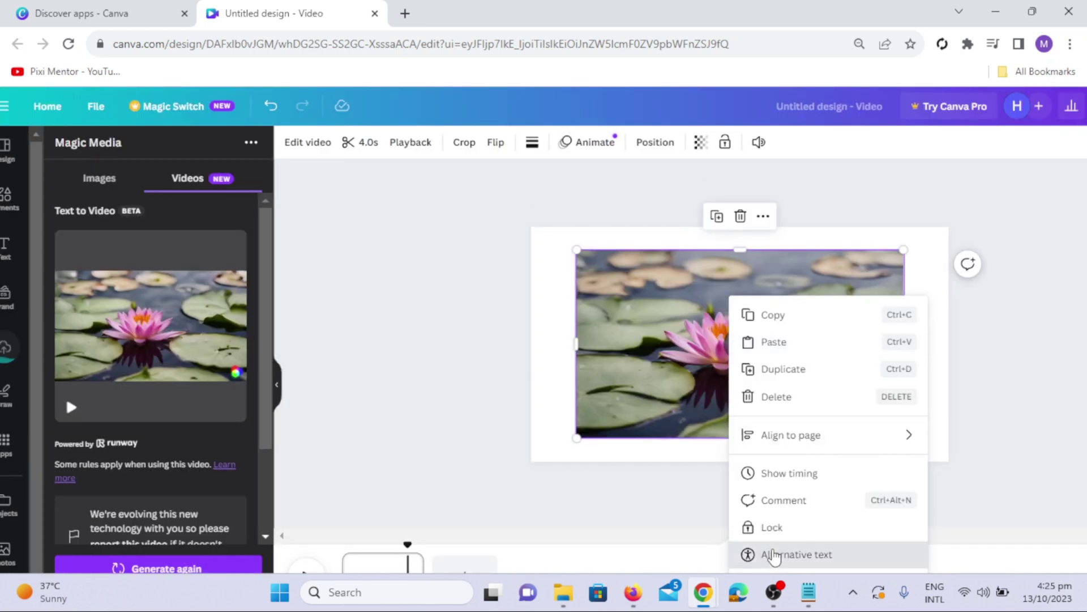
left_click(766, 553)
right_click(800, 269)
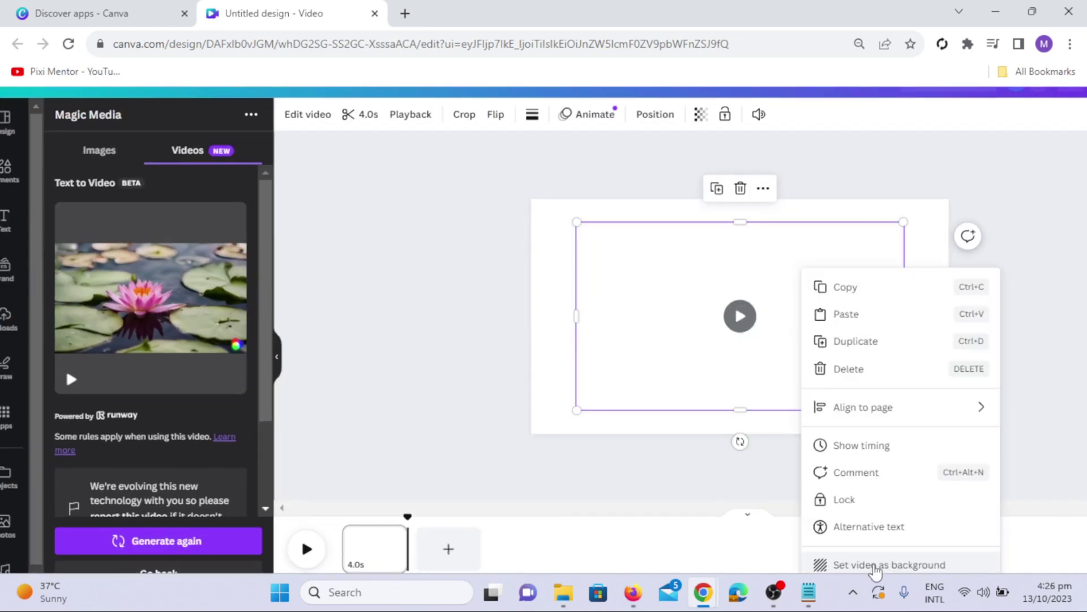
left_click(877, 563)
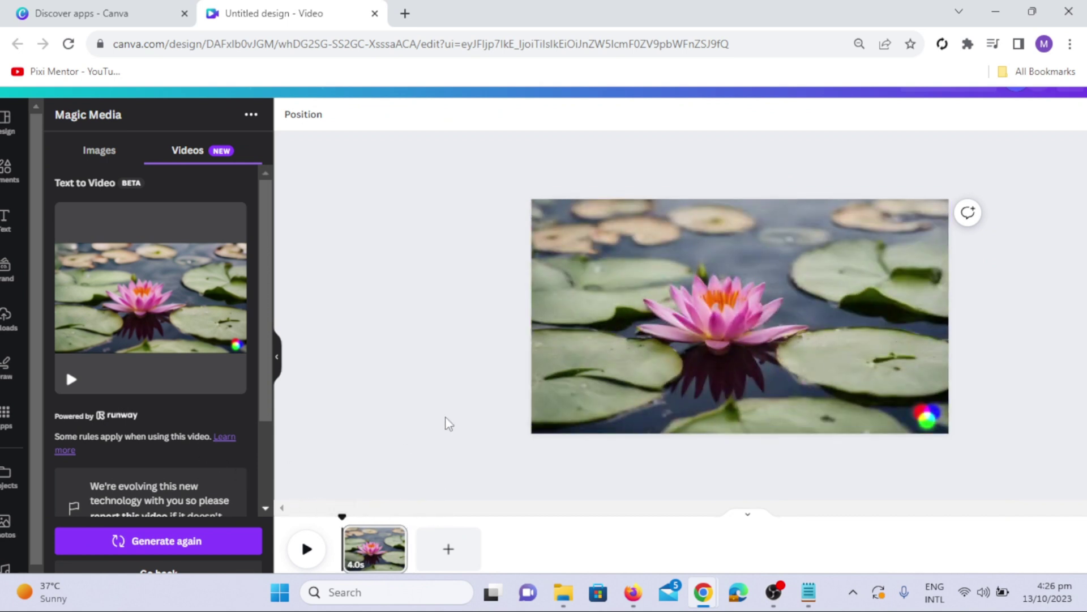
Play the lily pond background clip to preview it
scroll(743, 346, "right", 3)
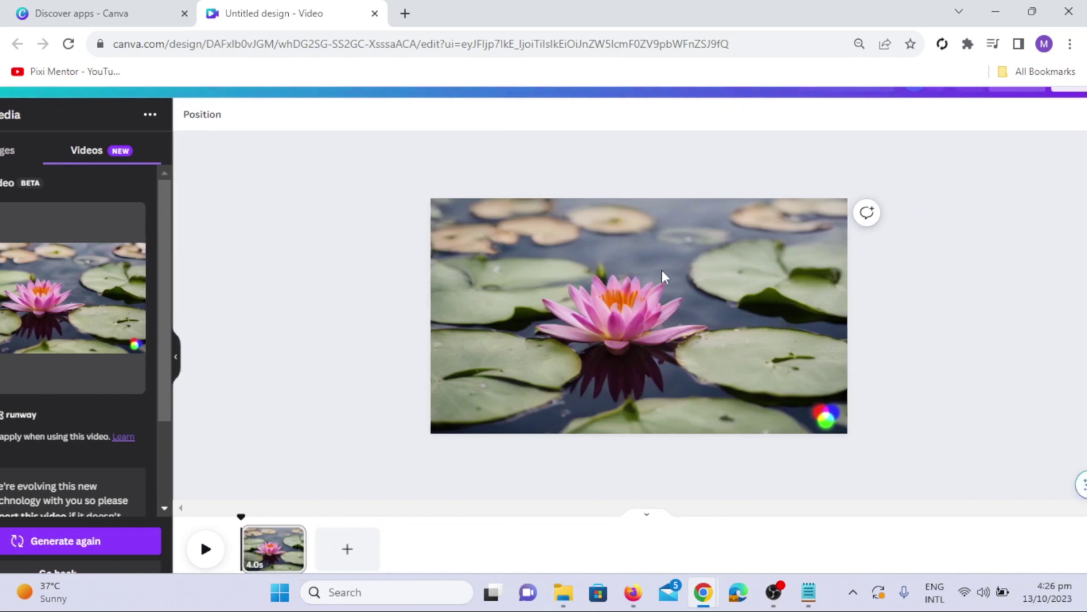
scroll(662, 270, "up", 1, "ctrl")
scroll(661, 270, "down", 1)
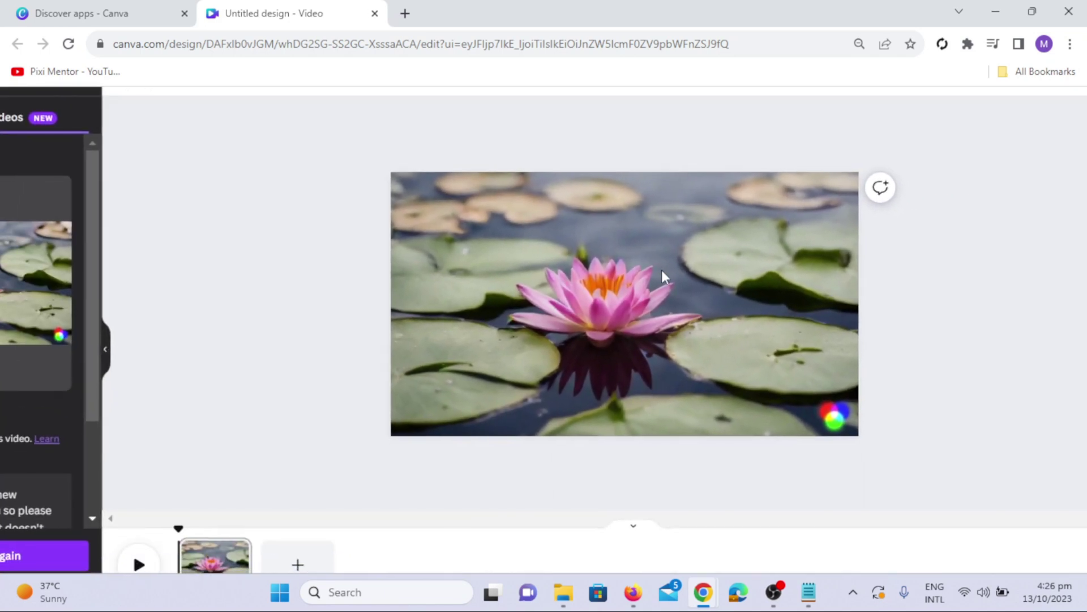
left_click(138, 566)
Replay the lily clip, then complete the minimalist candle prompt and generate the video
left_click(138, 565)
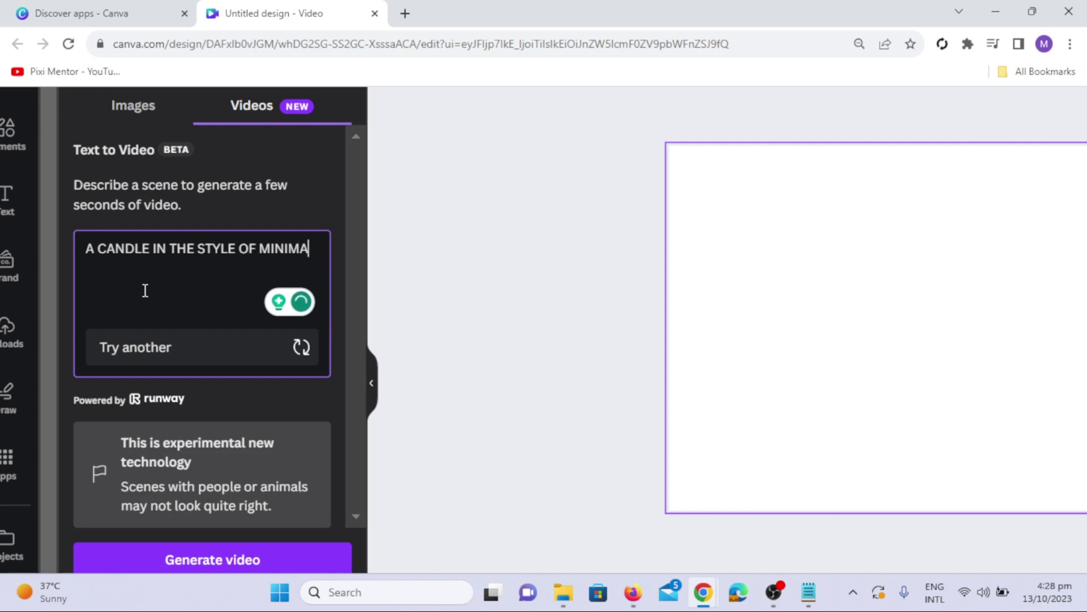
type("LISMALI")
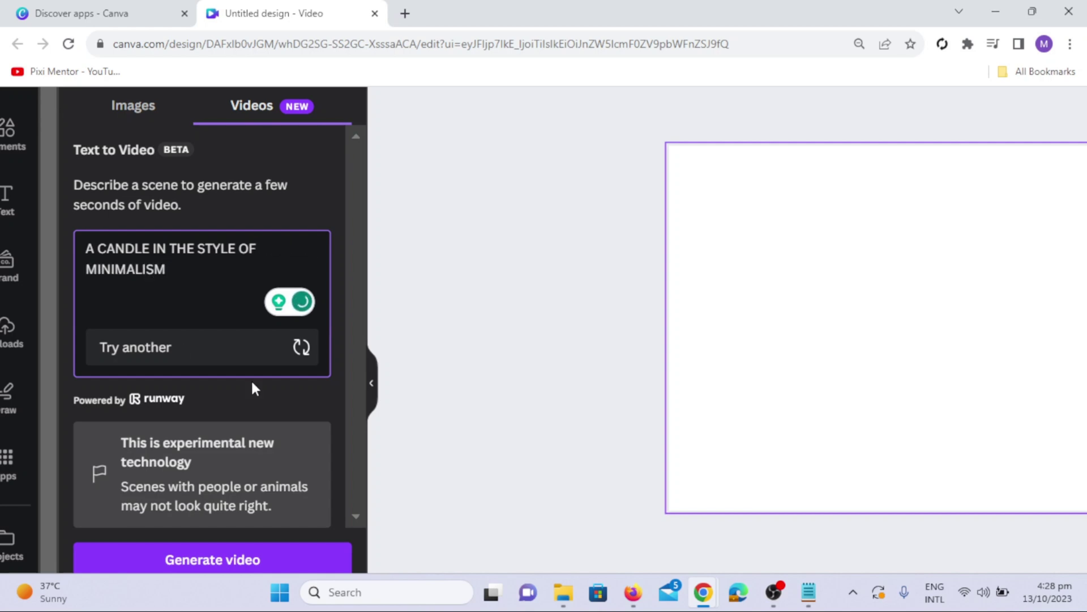
left_click(224, 569)
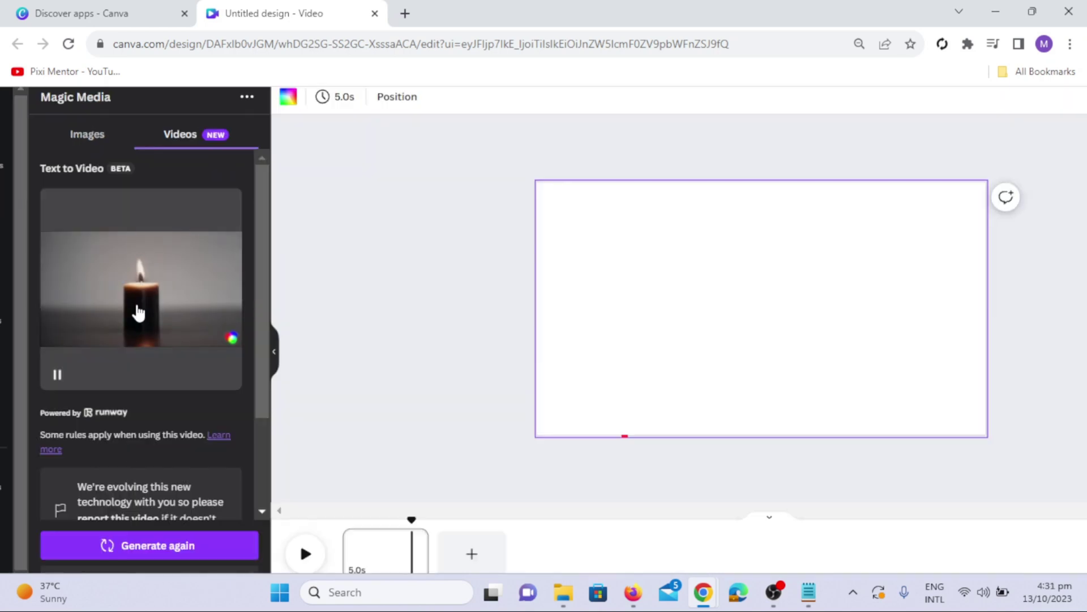
Add the generated candle clip to the page and set it as the page background
left_click(144, 307)
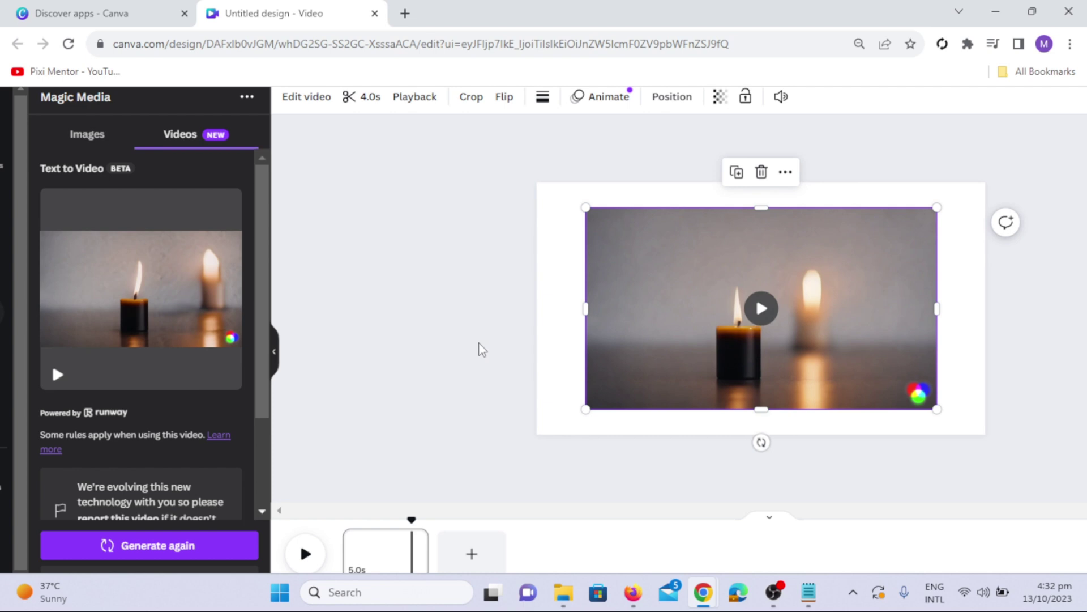
right_click(752, 322)
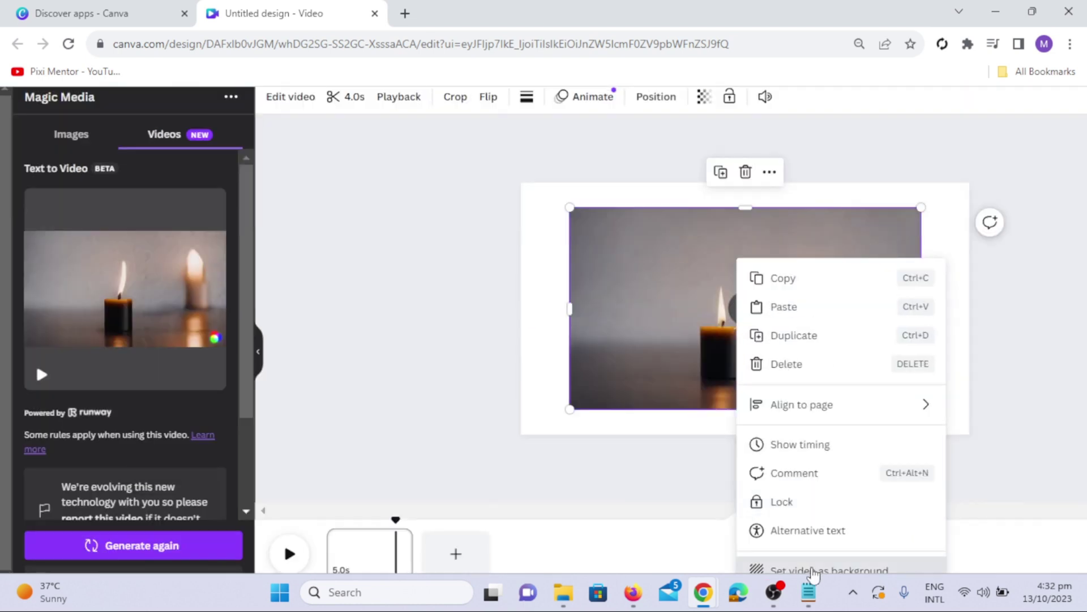
left_click(819, 568)
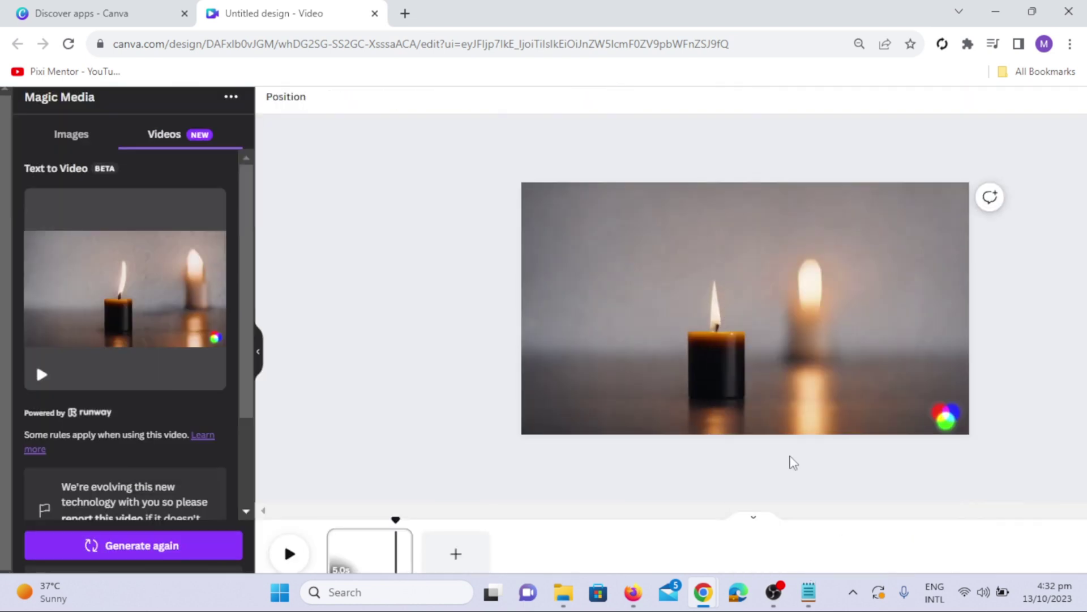
Rewind the timeline and play the candle background video from the start
left_click_drag(396, 524, 284, 509)
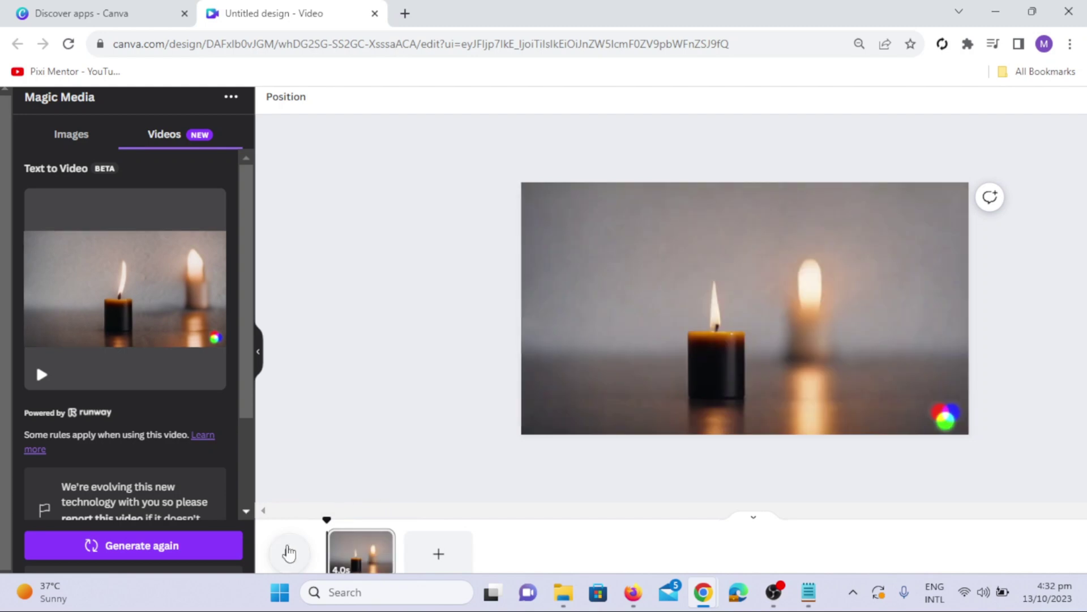
left_click(289, 554)
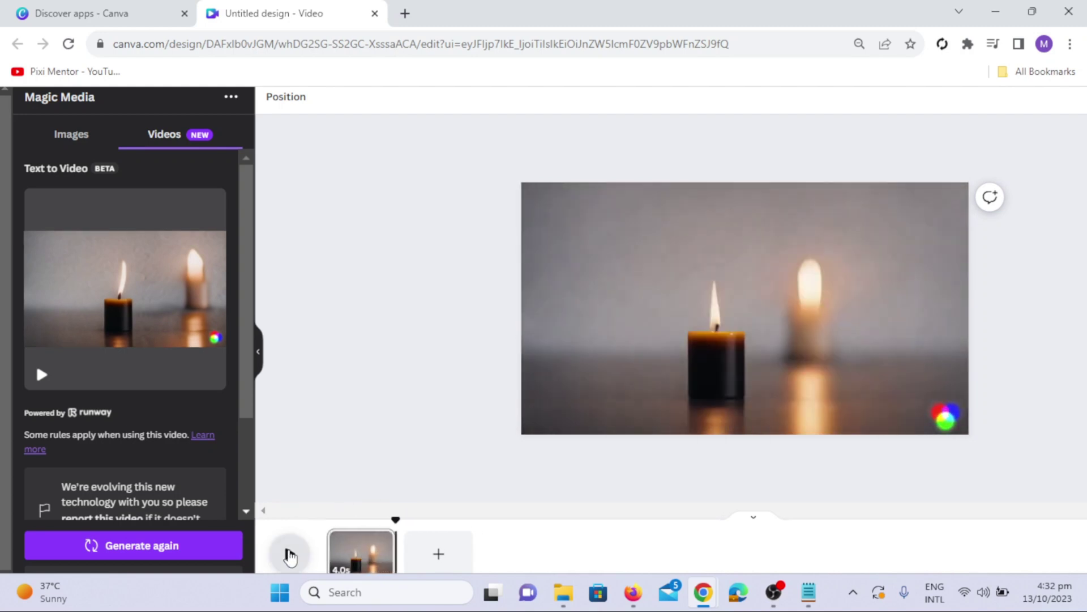
left_click(289, 554)
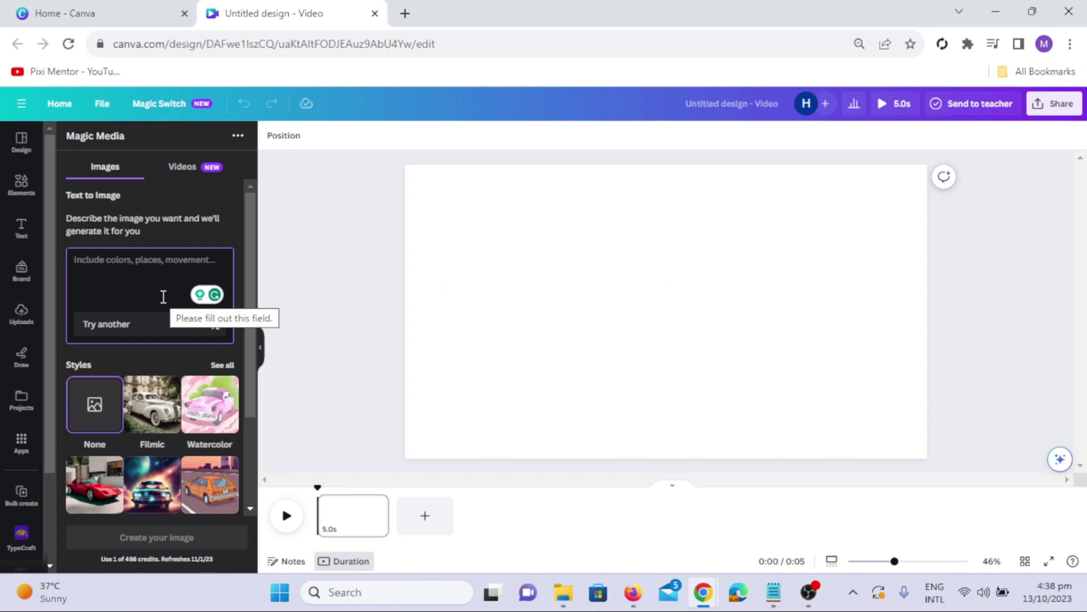
Generate Magic Media images from the prompt 'A MAGICAL FOREST FROM FUTURE'
type("A MAGICAL FOREST FROM FUTURE")
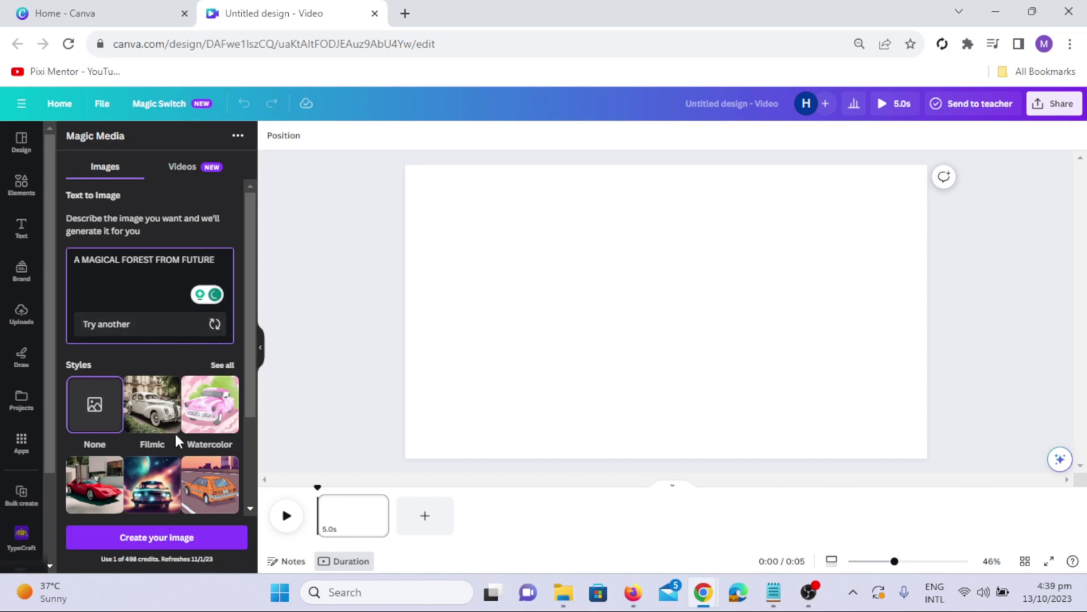
scroll(195, 308, "down", 2)
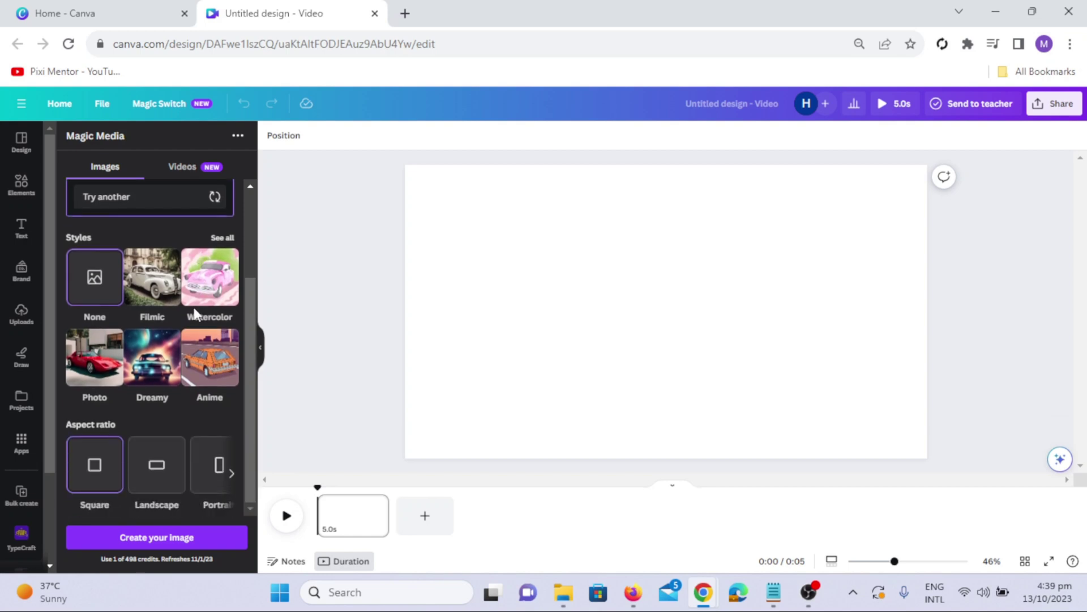
scroll(194, 309, "up", 1)
scroll(193, 309, "down", 1)
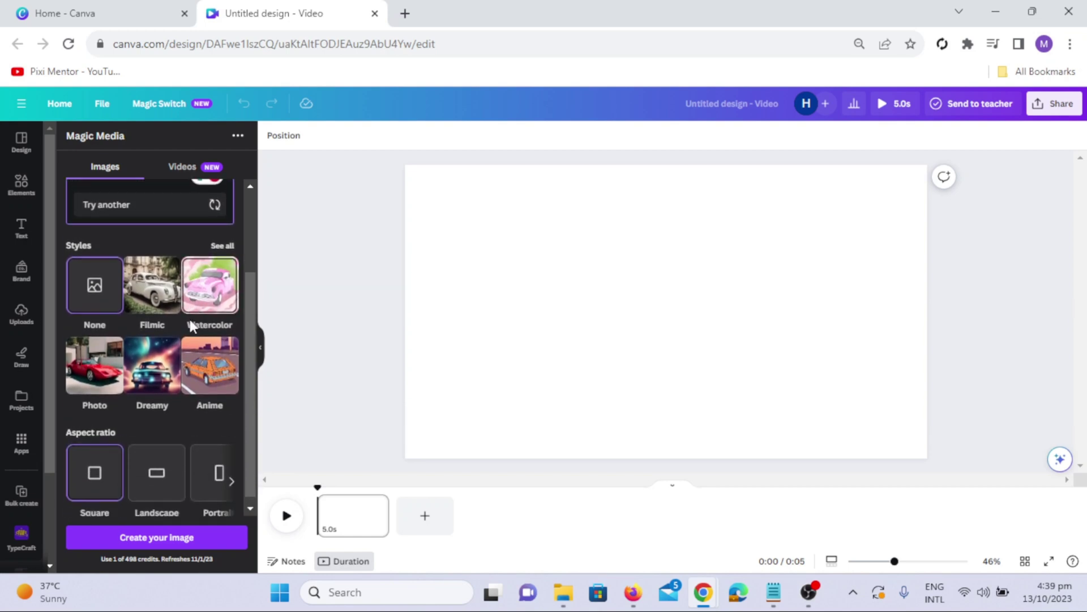
scroll(175, 440, "up", 1)
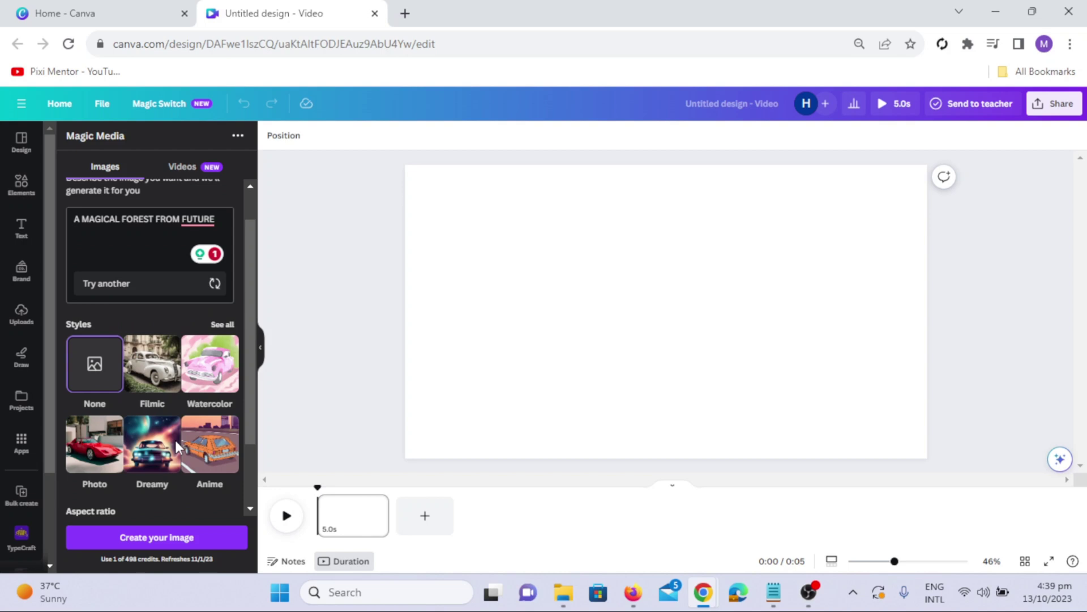
scroll(178, 433, "down", 1)
scroll(177, 430, "down", 1)
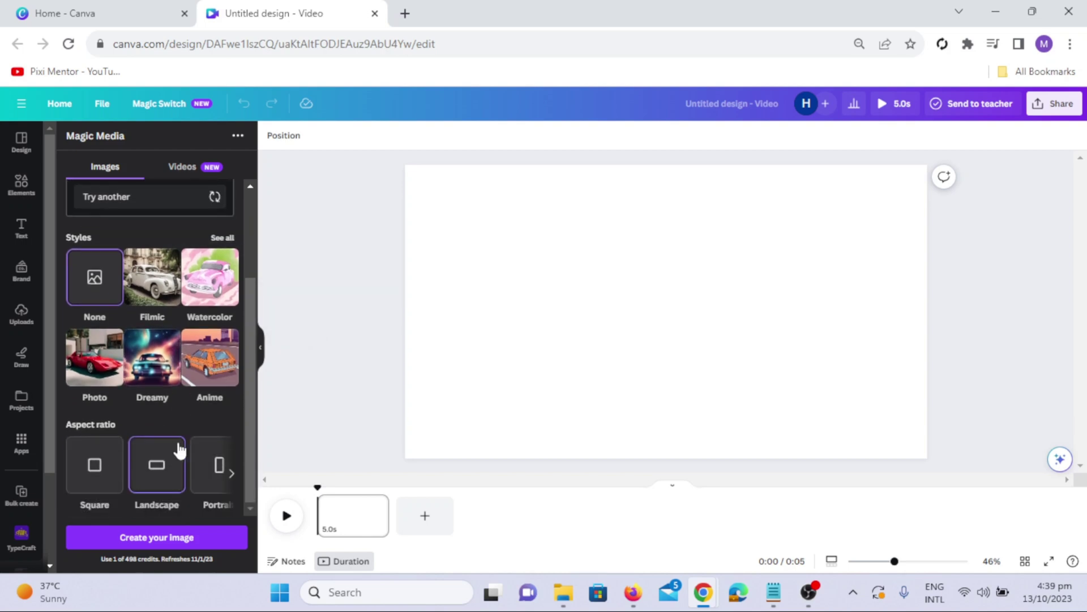
left_click(161, 542)
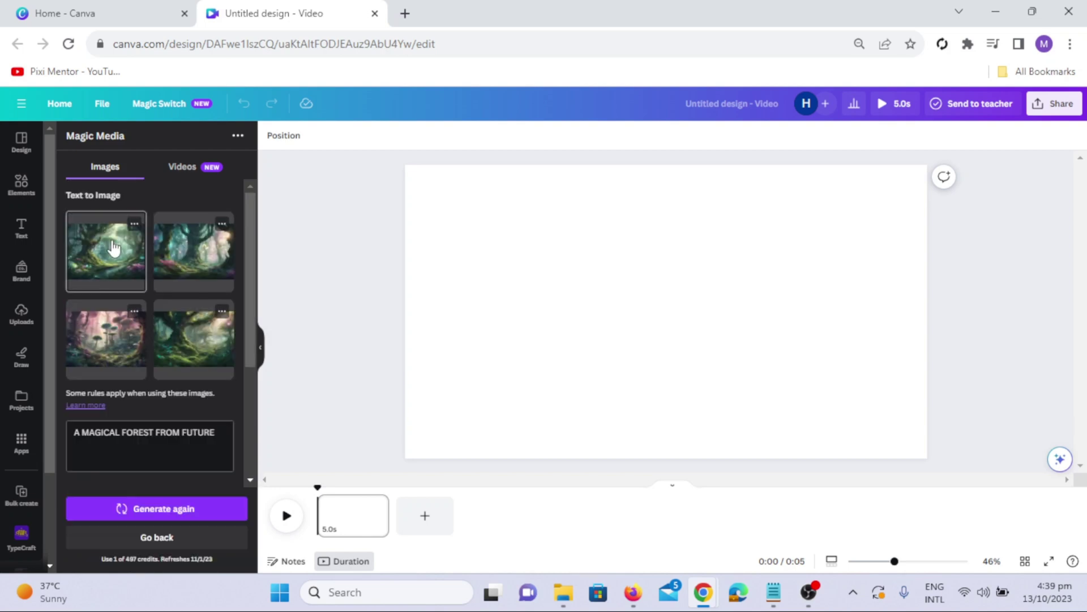
Place the third result, the pink mushroom forest, on the page as its background
left_click_drag(120, 340, 521, 338)
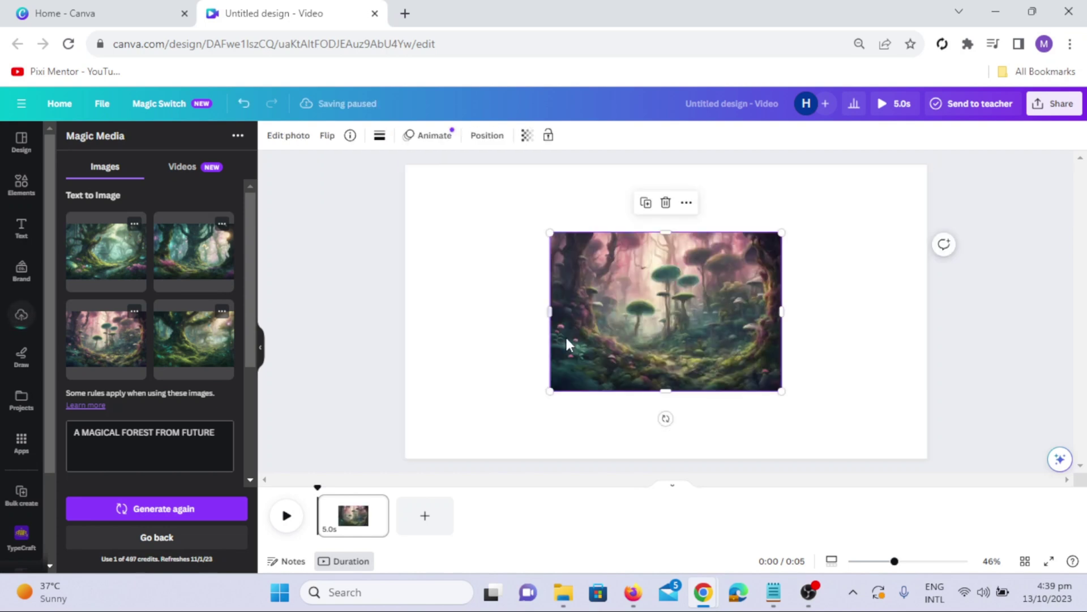
right_click(616, 342)
left_click(697, 530)
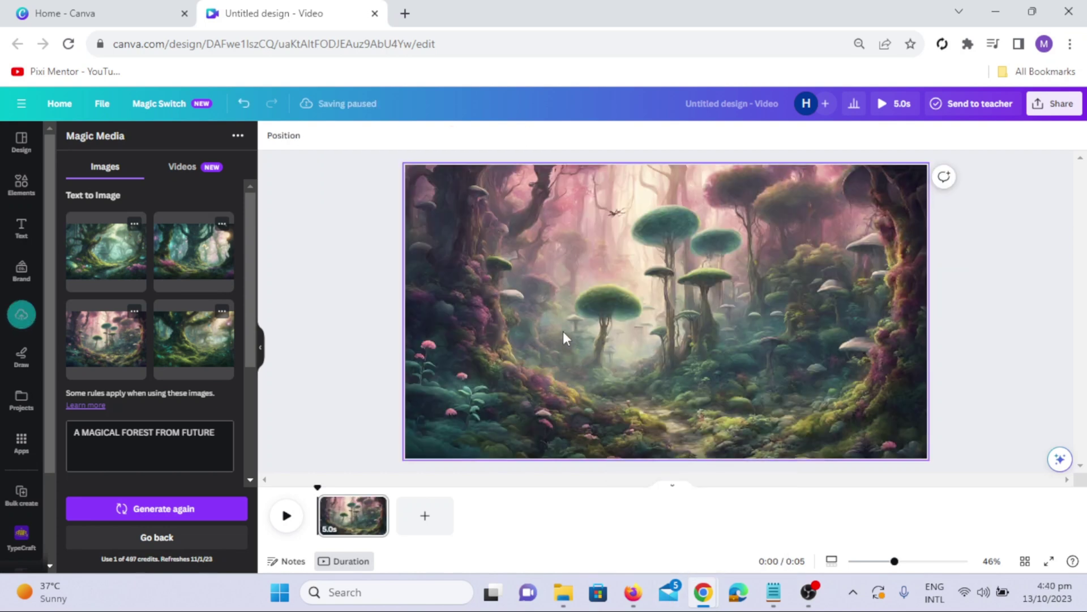
Add a 'MAGICAL FOREST' heading and move it to the top left
left_click(22, 230)
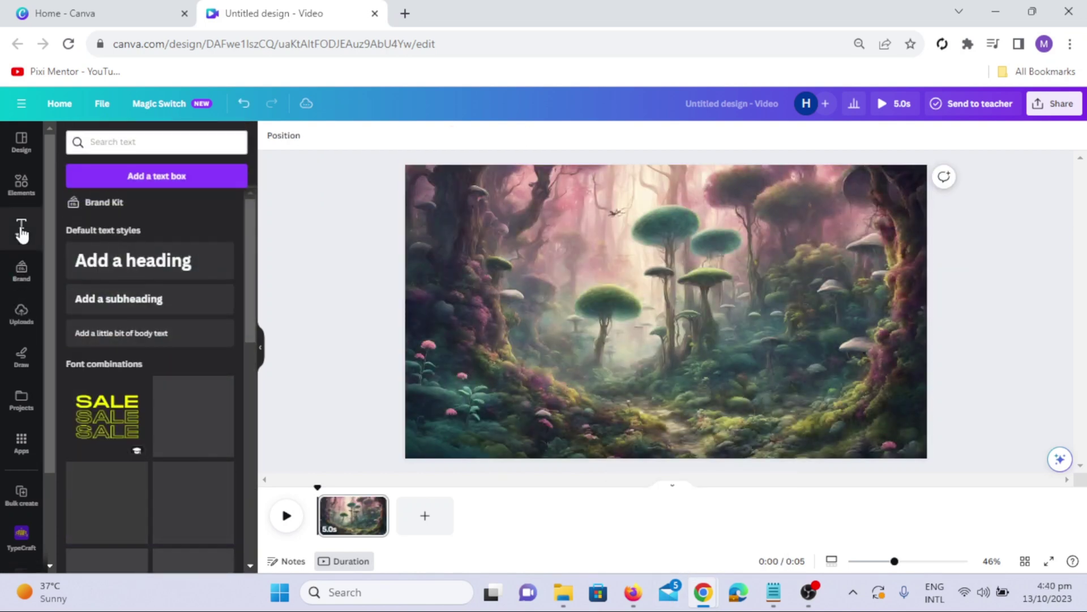
left_click(182, 265)
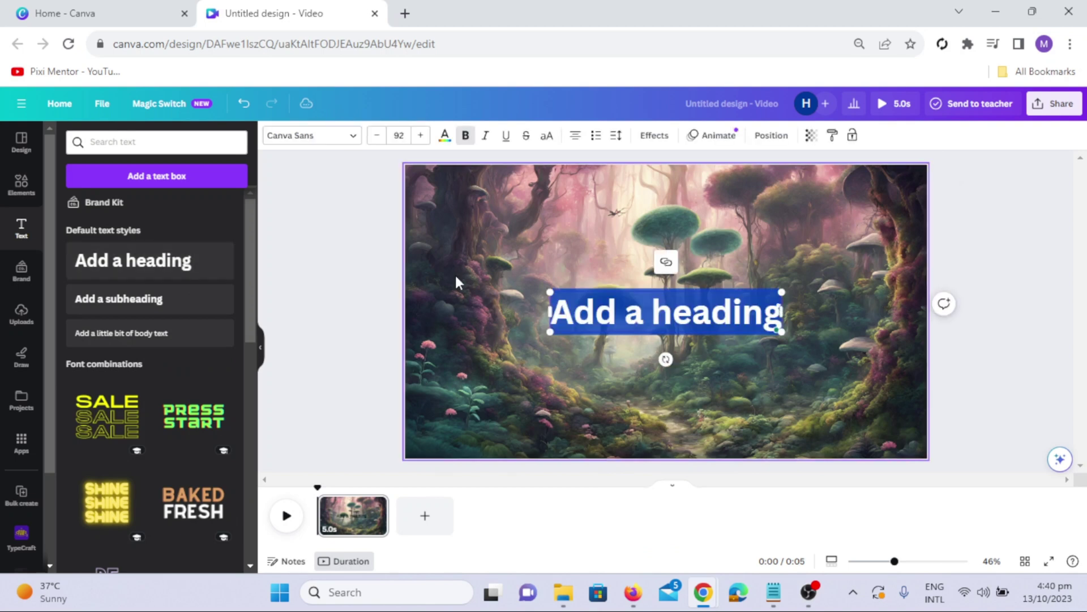
type("MAGICAL FOREST")
left_click_drag(544, 317, 445, 218)
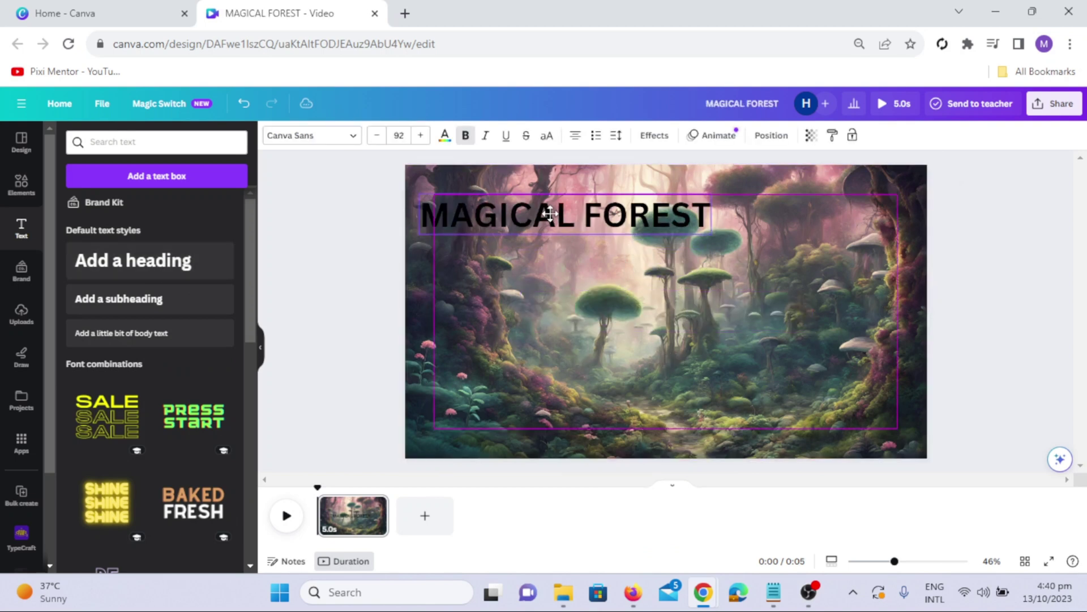
Set the heading font to Gill Sans Display and apply it to all matching text
left_click(311, 135)
scroll(141, 374, "down", 1)
left_click(133, 343)
left_click(99, 361)
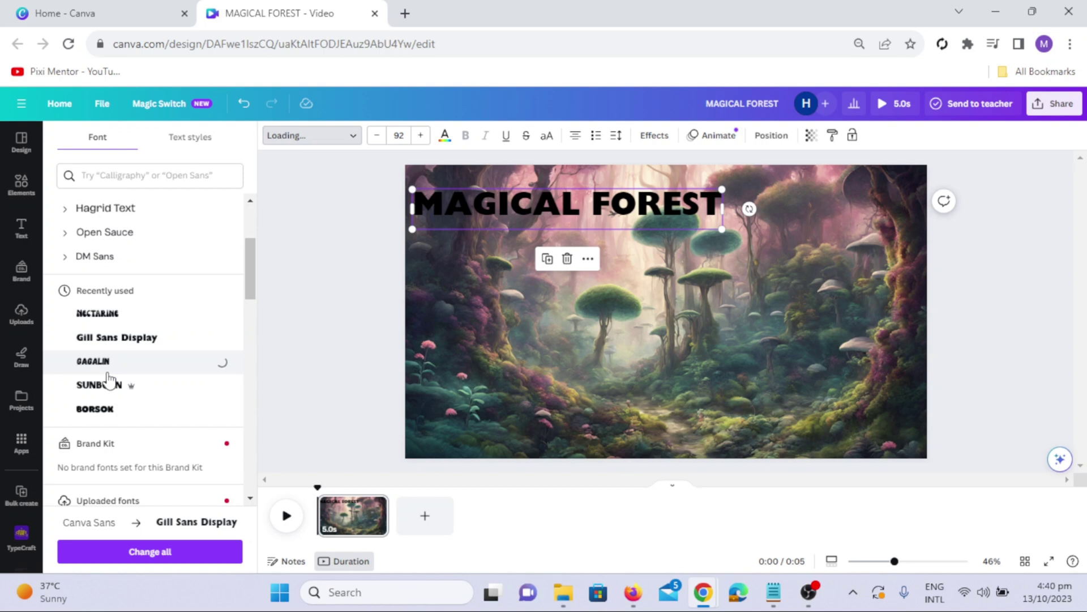
left_click(108, 385)
left_click(100, 409)
left_click(129, 338)
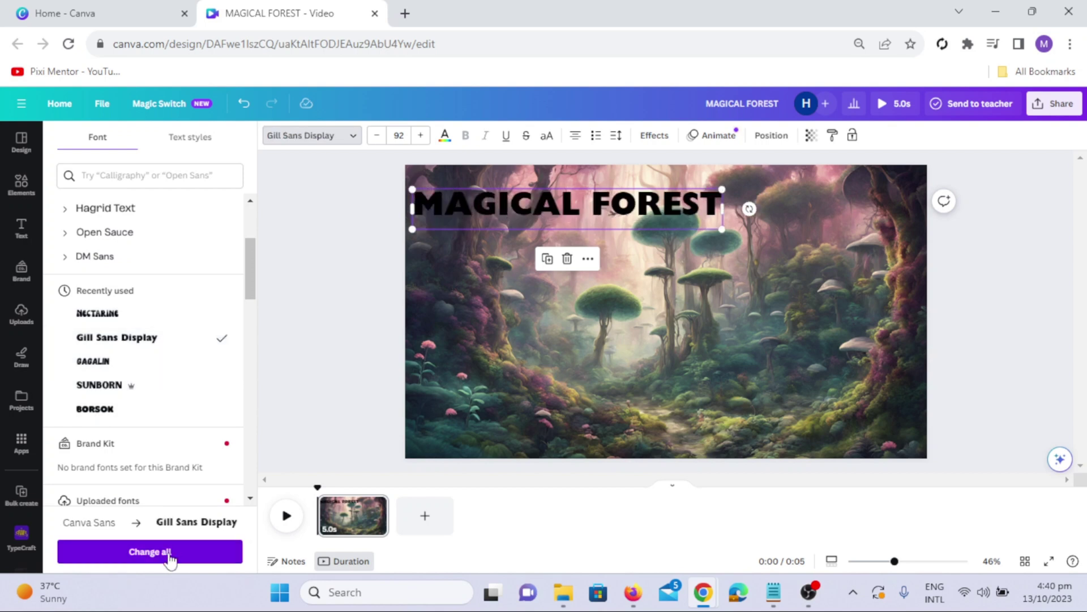
left_click(702, 225)
Find the Magic Morph app via the Apps search for 'MAGI' and launch it
left_click(21, 458)
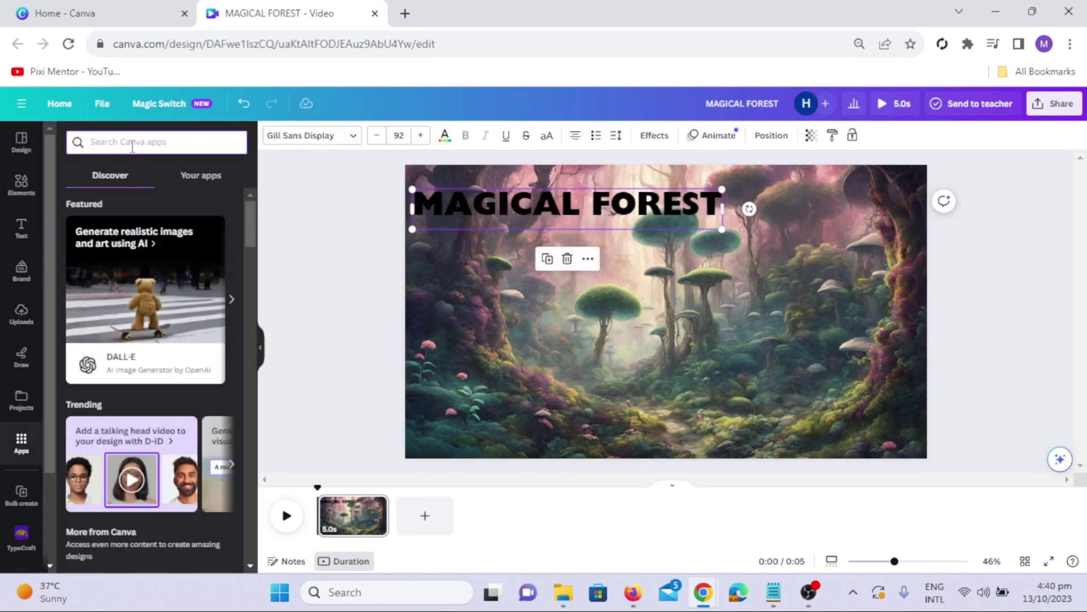
left_click(195, 143)
type("MAGI")
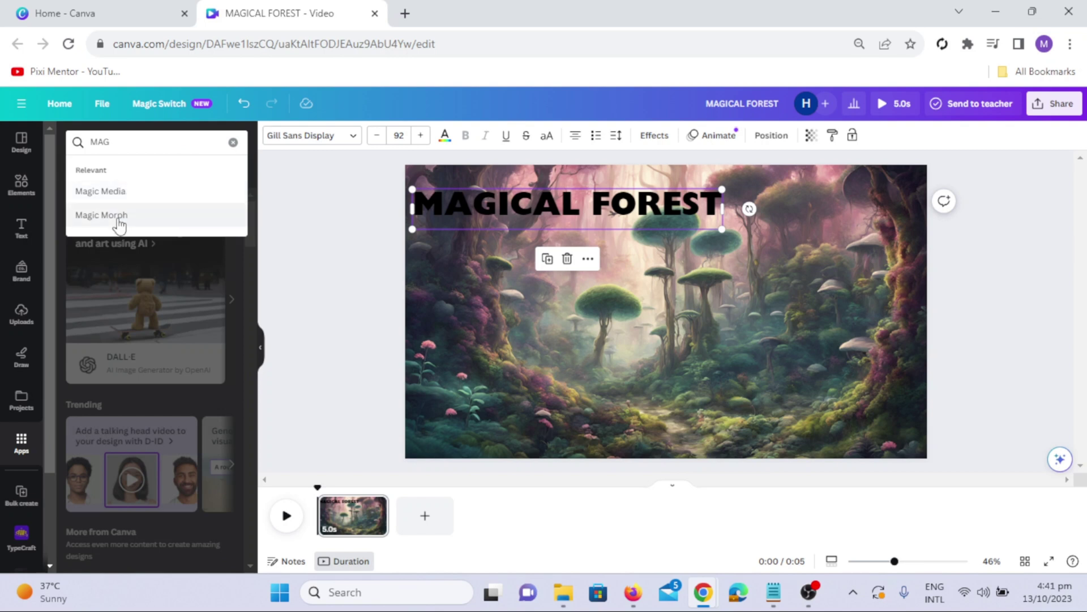
left_click(119, 214)
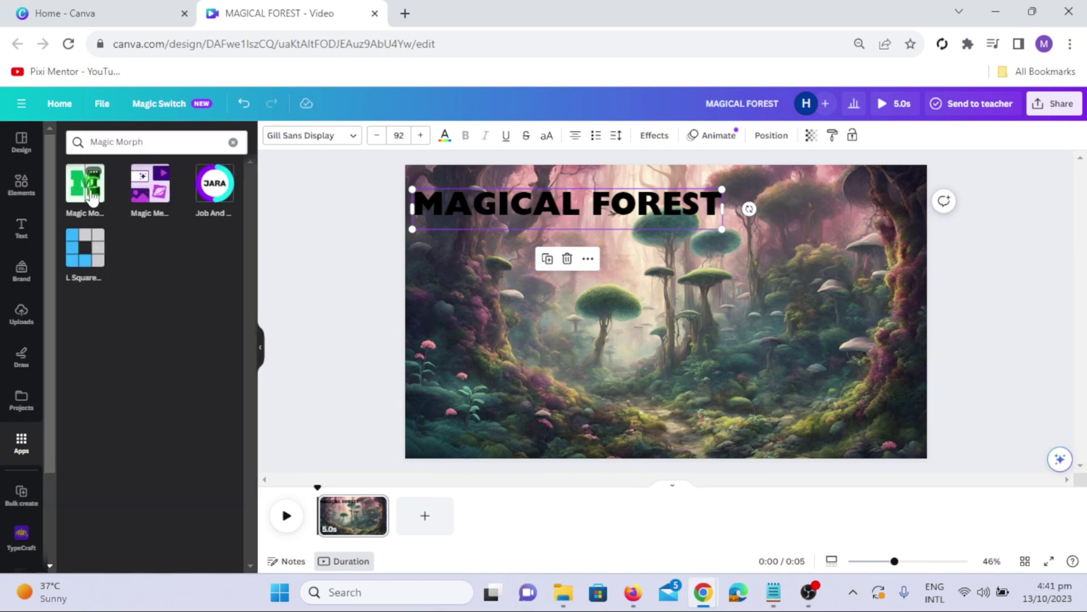
left_click(85, 196)
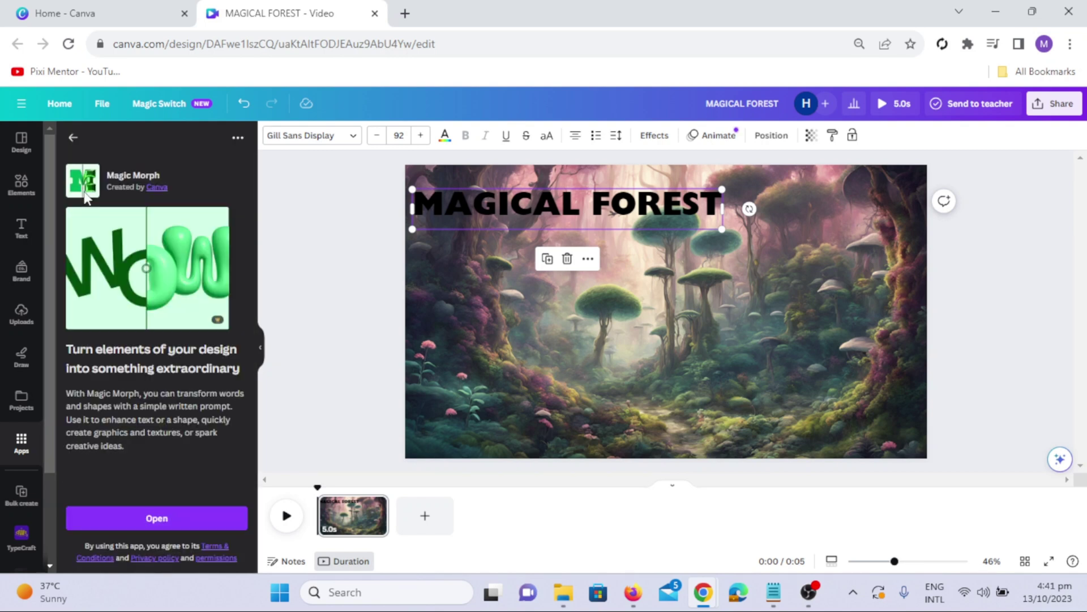
left_click(177, 525)
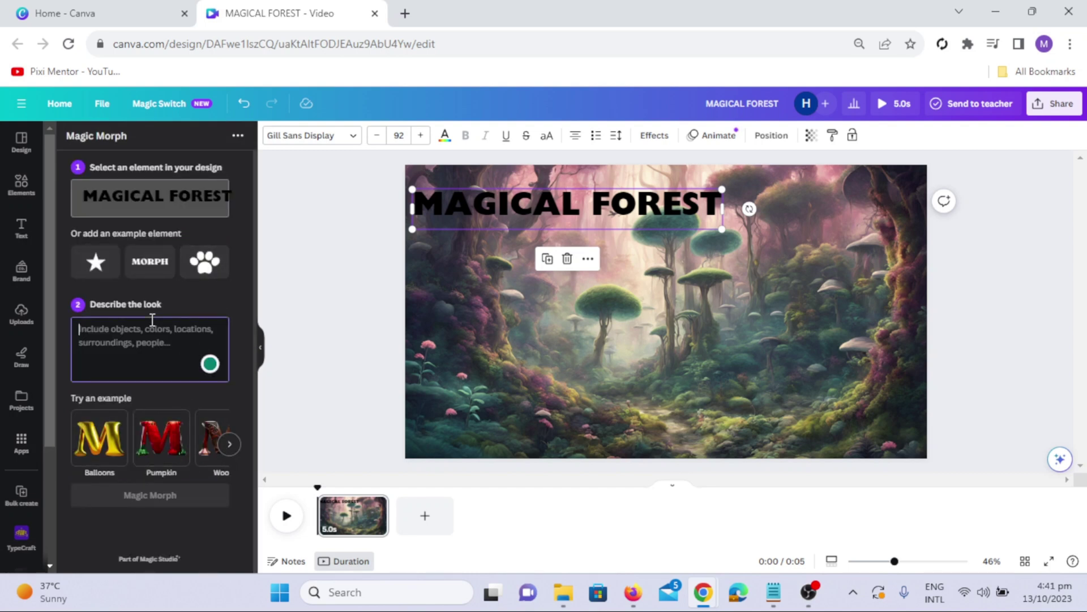
Choose the Flowers example style and generate morphed versions of the heading
left_click(229, 446)
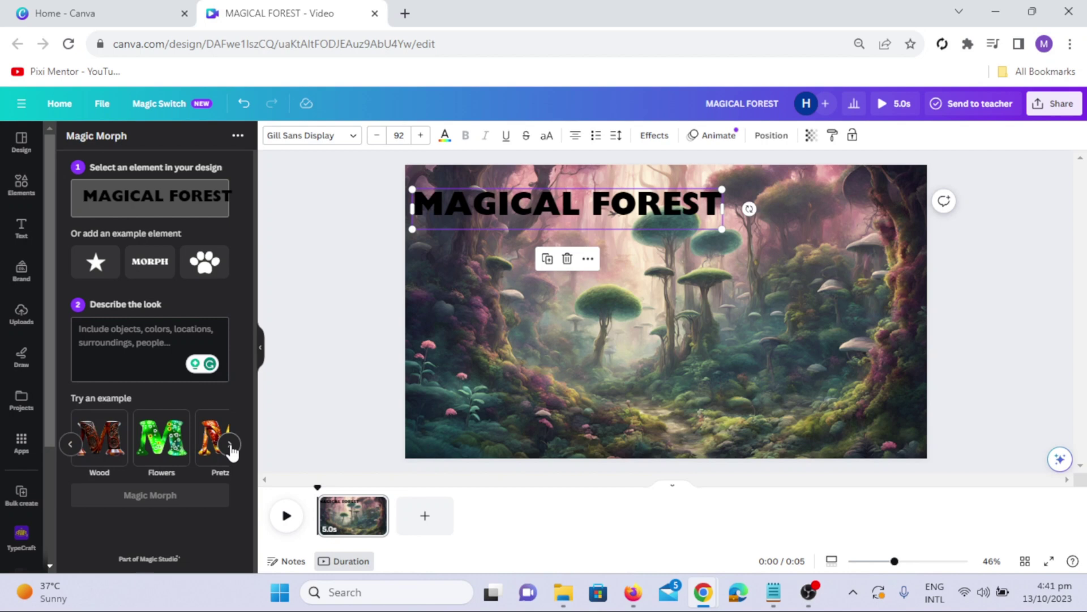
left_click(230, 446)
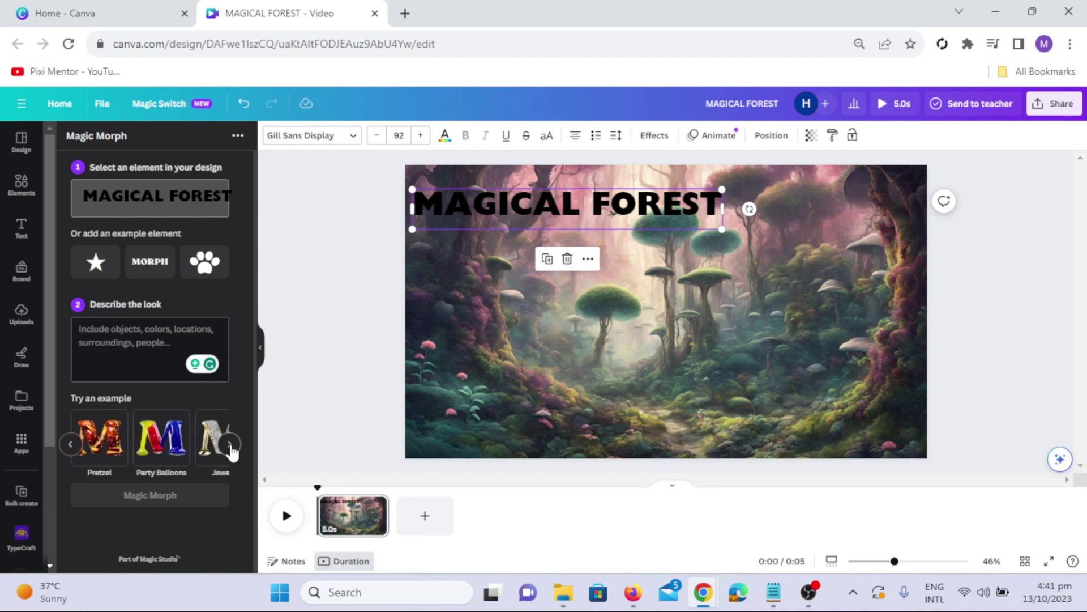
left_click(72, 444)
left_click(163, 451)
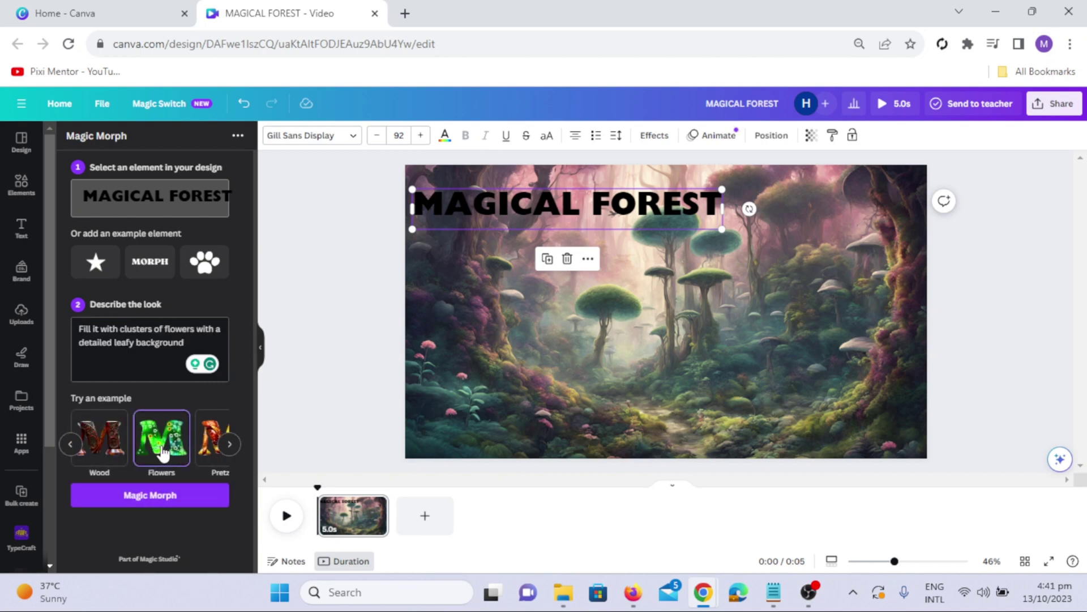
left_click(168, 505)
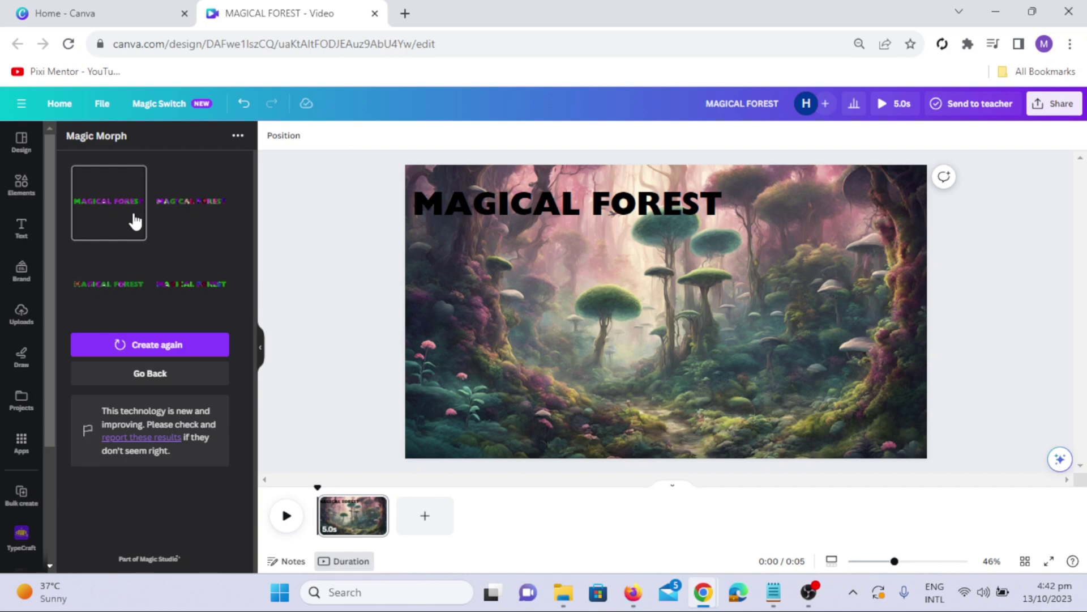
Place a morphed title at the top, delete the black heading, and use the fourth variant
left_click(135, 221)
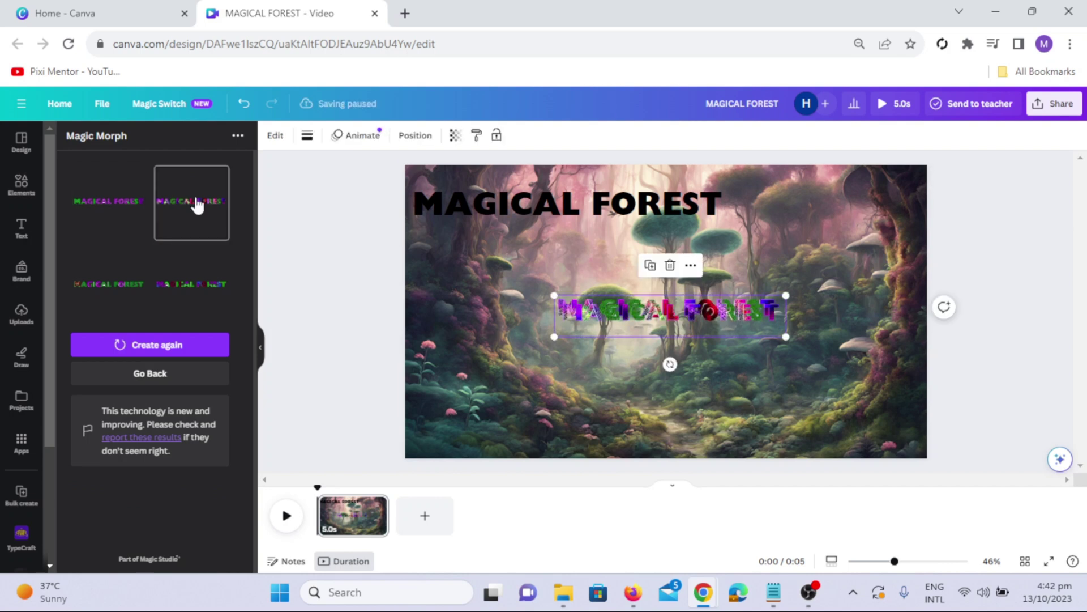
left_click_drag(636, 317, 572, 201)
left_click(567, 201)
key("Delete")
left_click(153, 281)
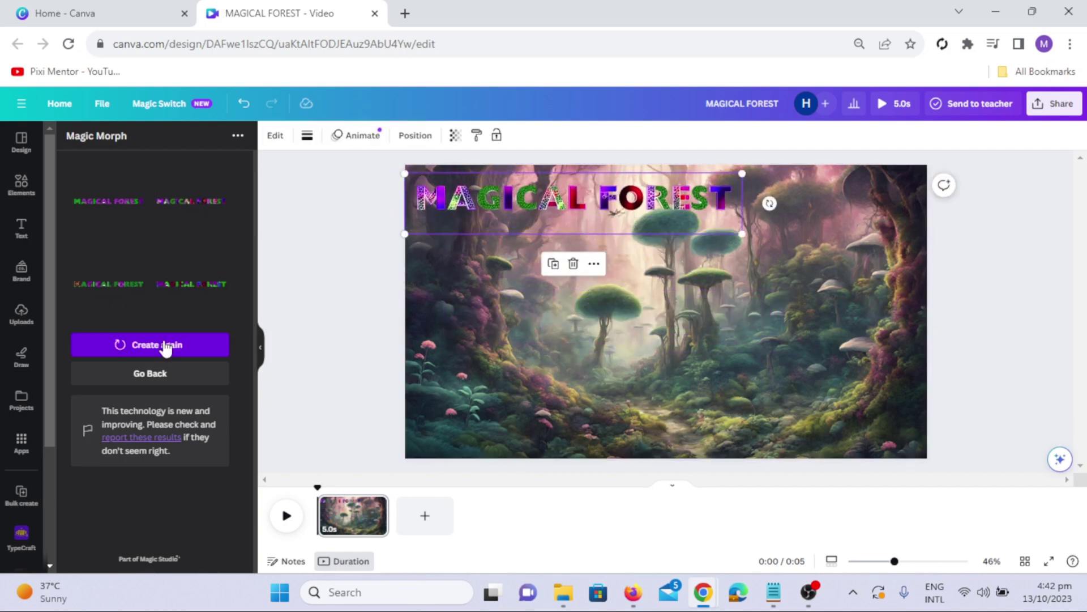